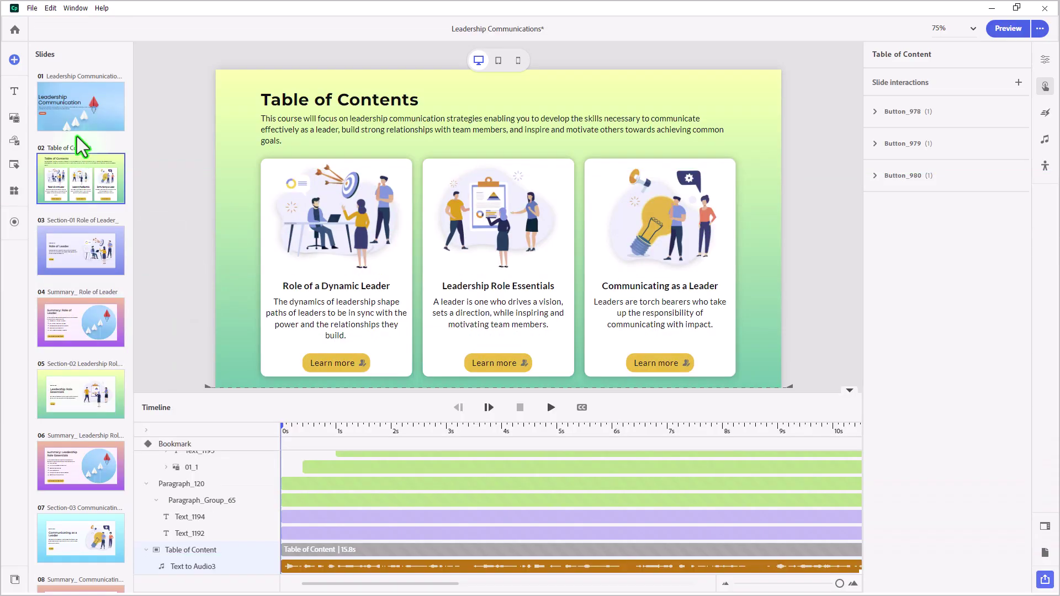
# Switch off Show playbar on the Playbar tab of the TOC/Playbar settings.
pyautogui.click(77, 109)
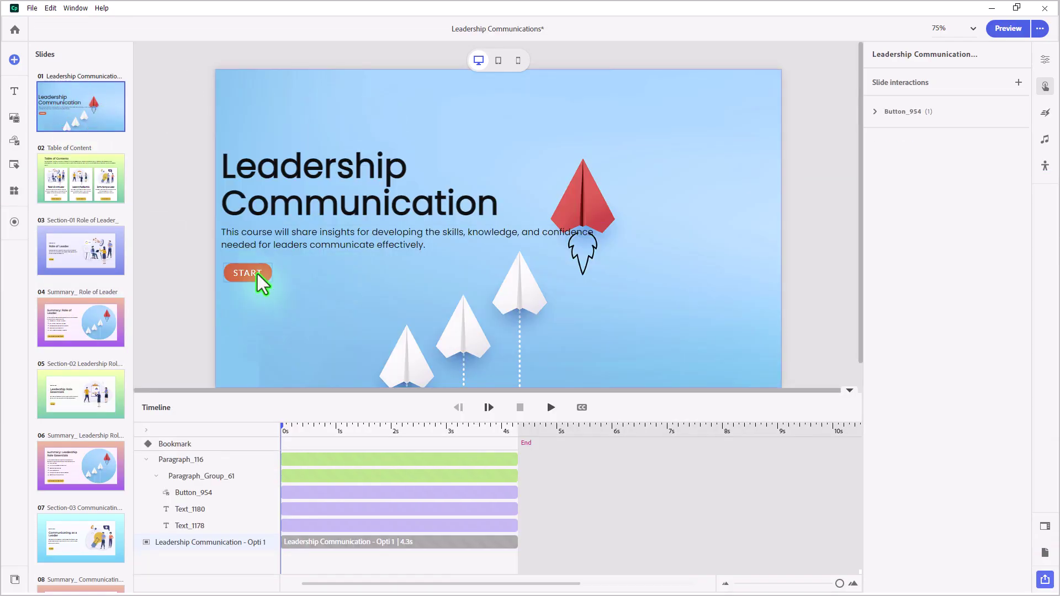
pyautogui.click(95, 179)
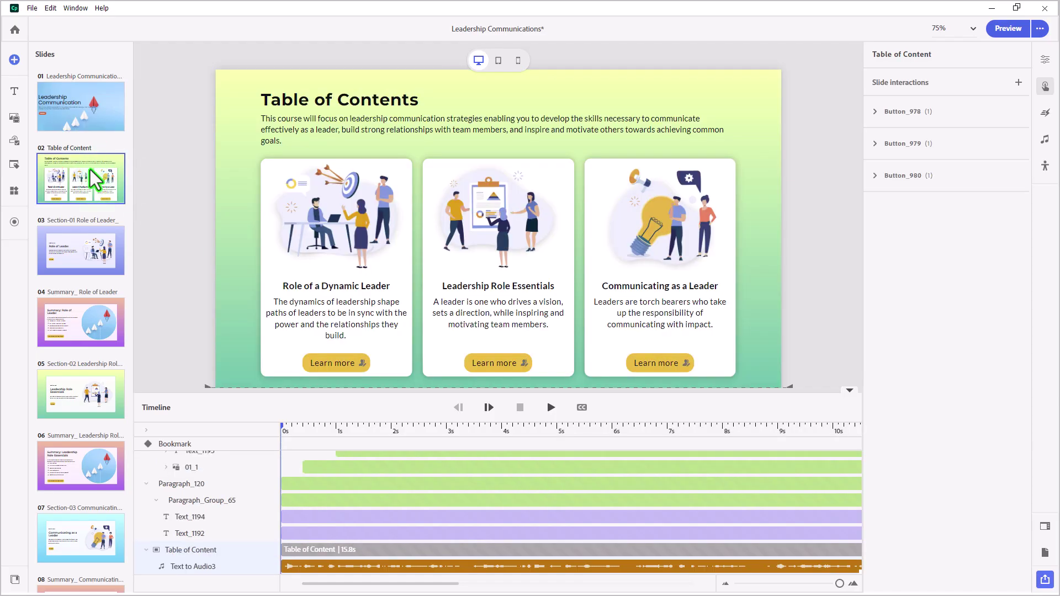
pyautogui.click(1044, 527)
pyautogui.click(342, 145)
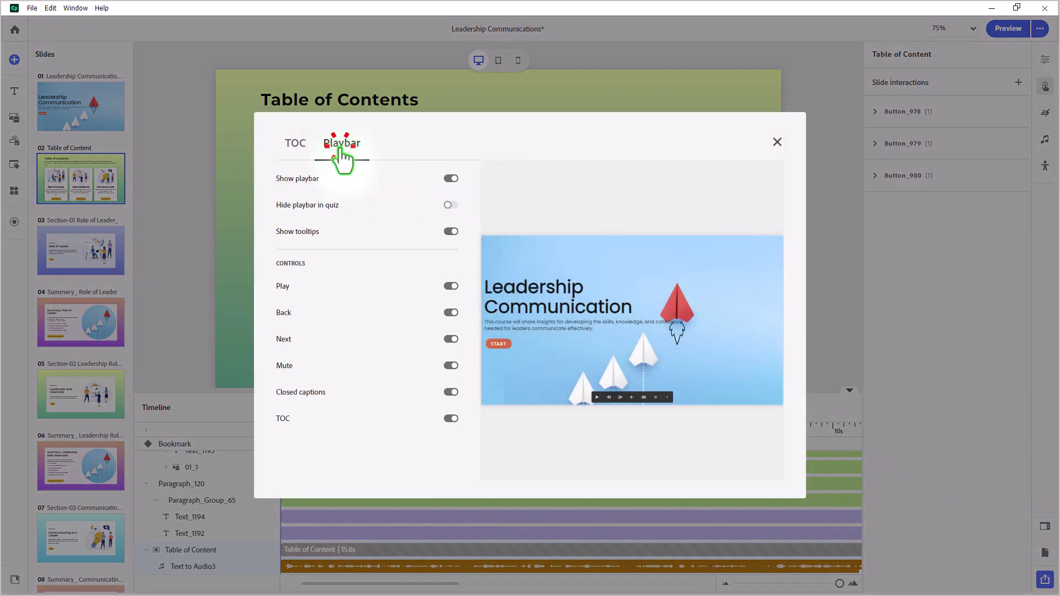
pyautogui.click(449, 179)
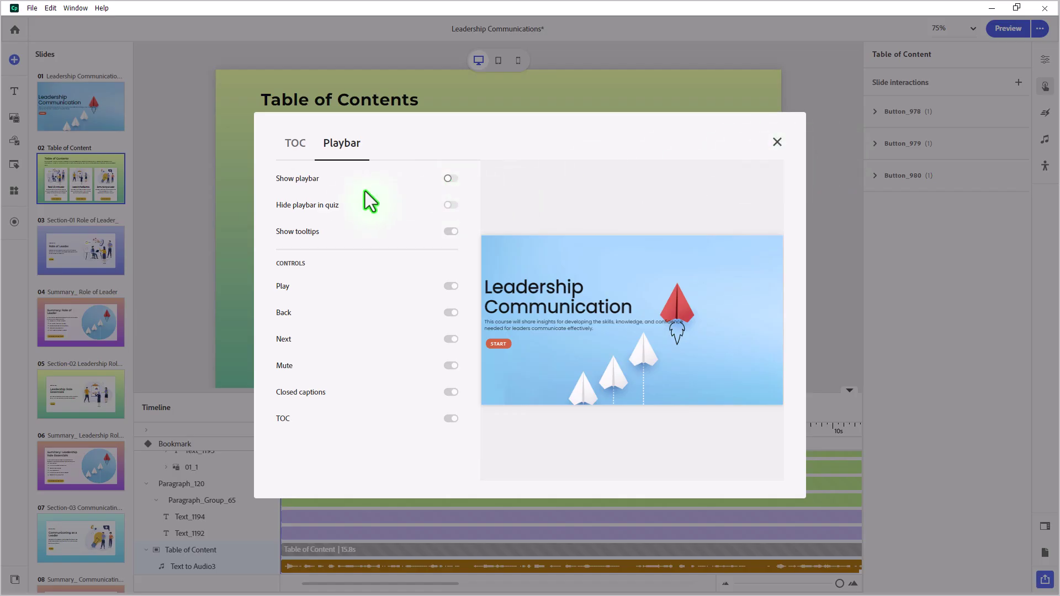
pyautogui.click(776, 145)
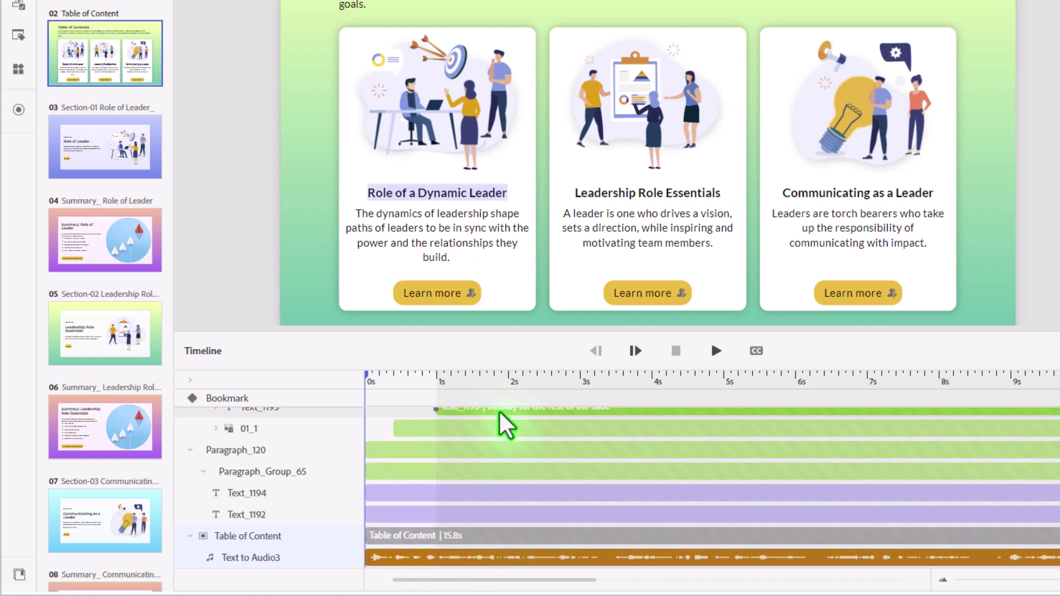
# Add a bookmark named PausedSlide at 1s on the Table of Contents timeline.
pyautogui.click(437, 375)
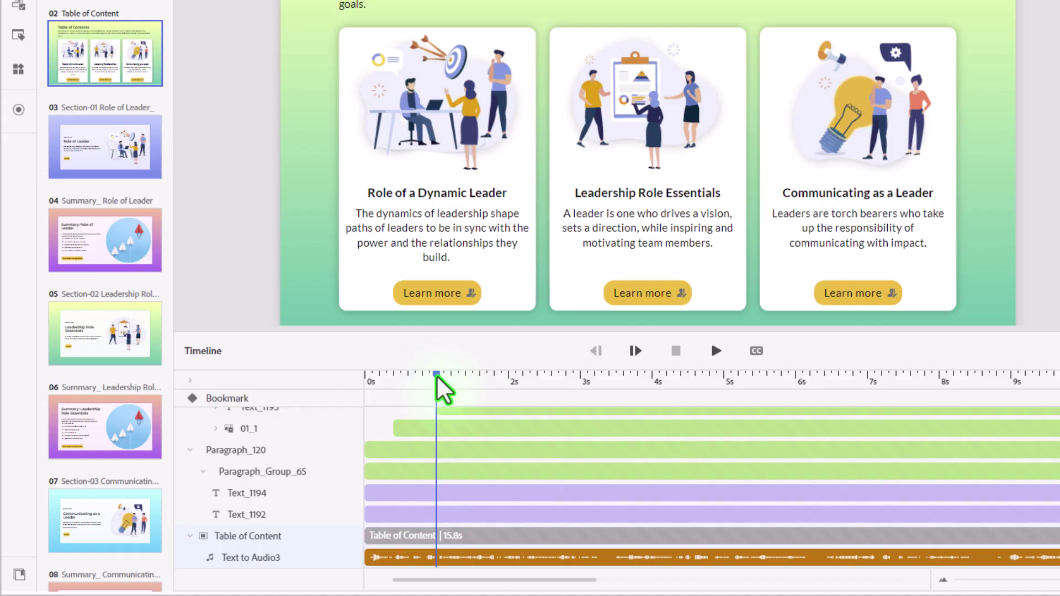
pyautogui.click(440, 413)
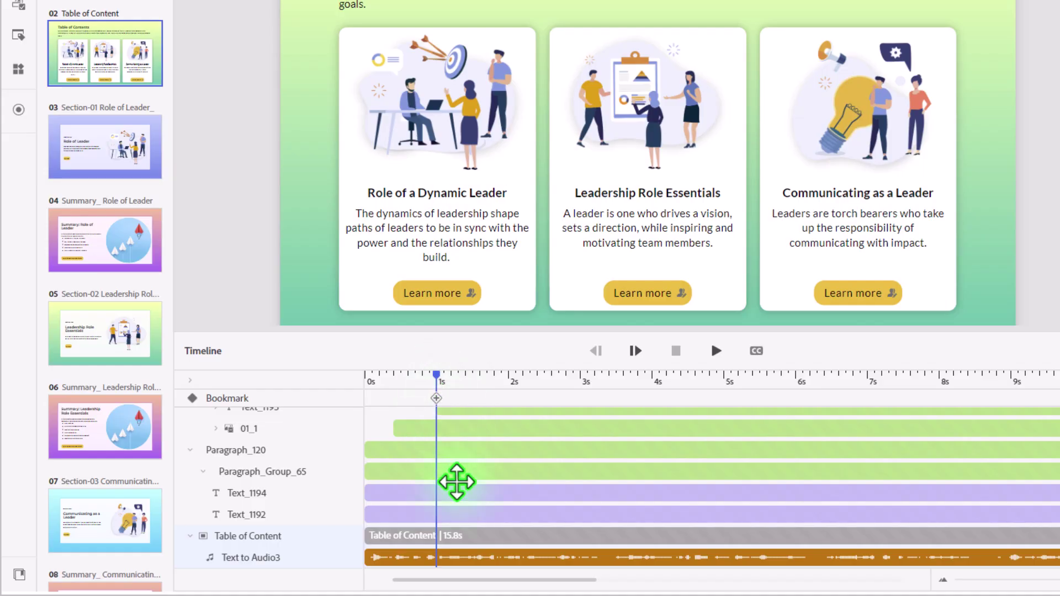
pyautogui.click(444, 411)
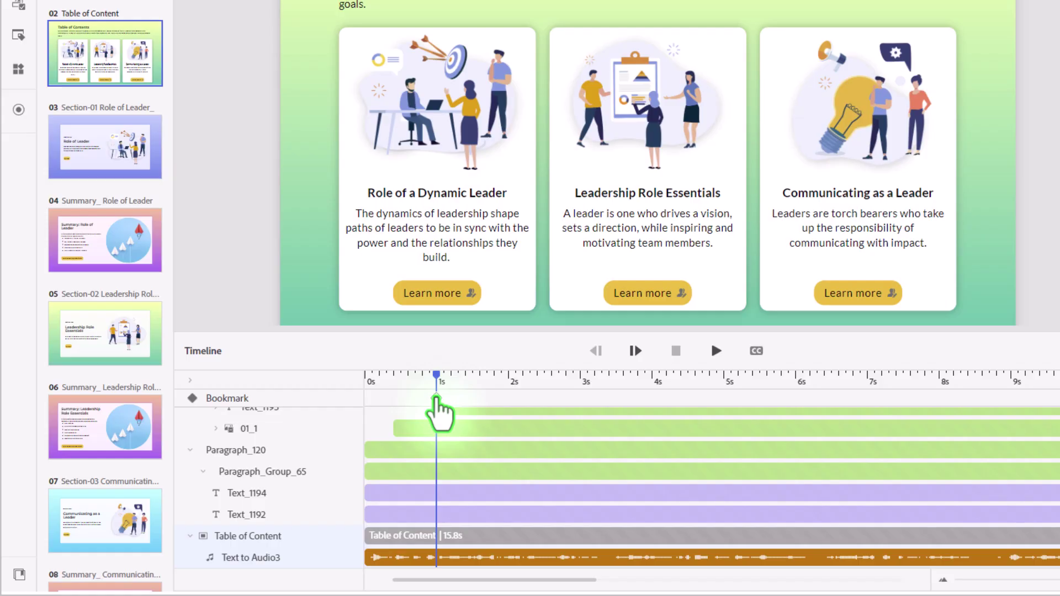
pyautogui.click(438, 411)
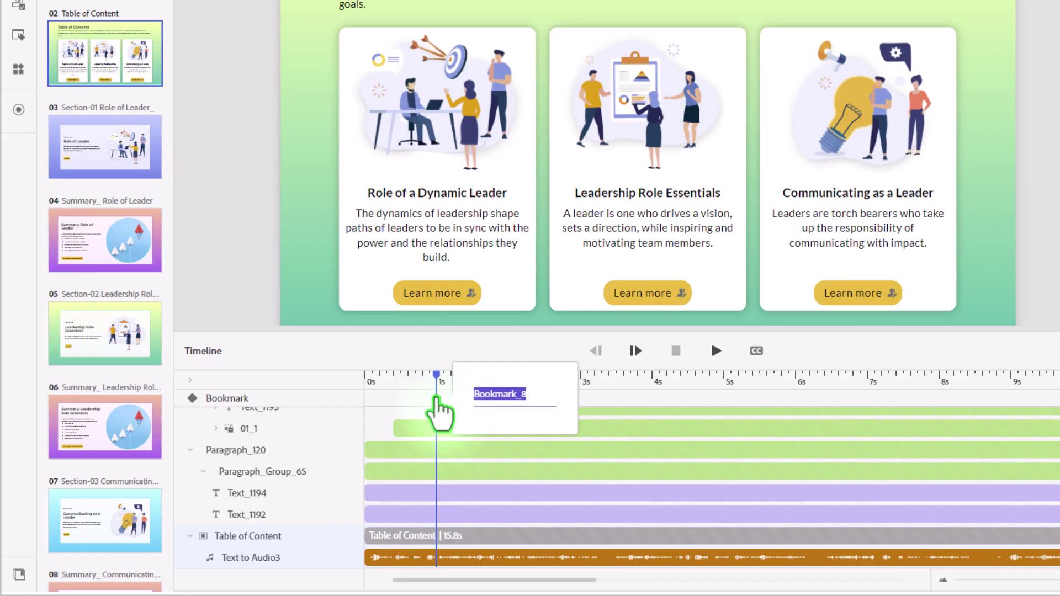
pyautogui.write('PausedSlide')
pyautogui.press('Return')
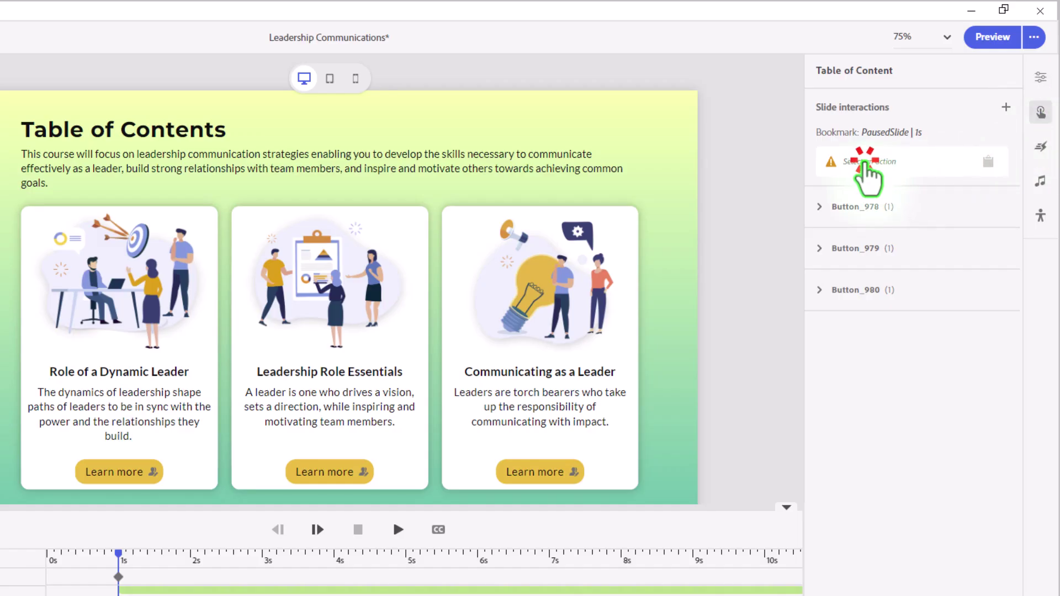
# Give the PausedSlide bookmark a Pause timeline slide interaction.
pyautogui.click(868, 176)
pyautogui.click(963, 383)
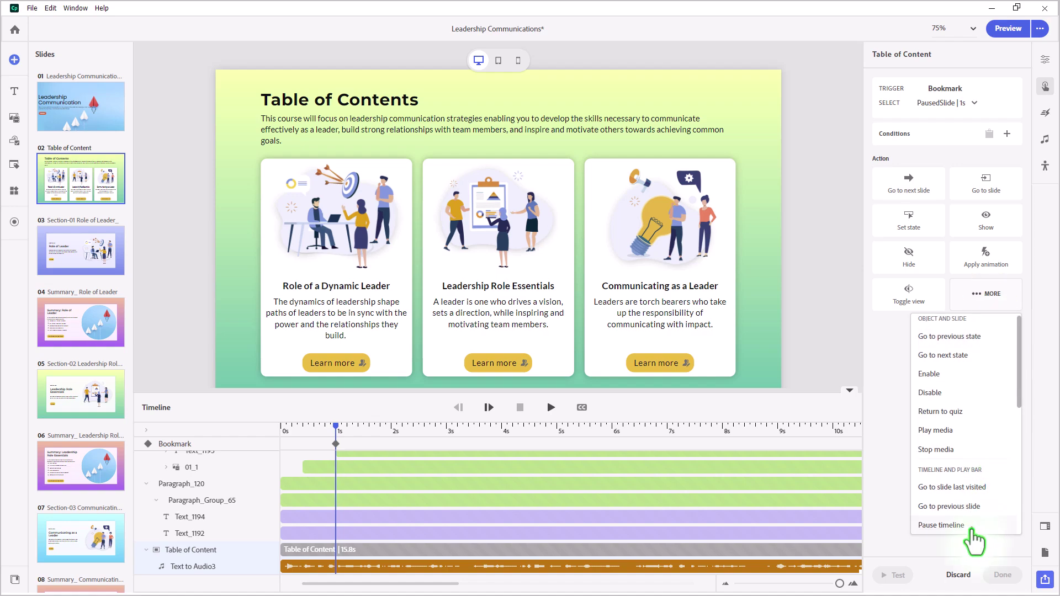
pyautogui.click(950, 525)
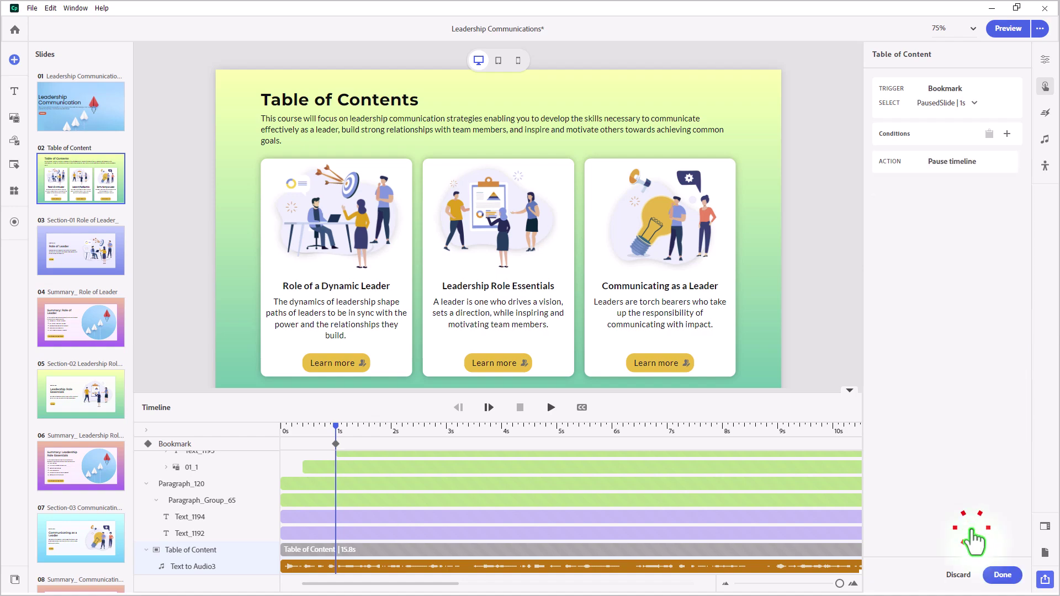
pyautogui.click(1002, 575)
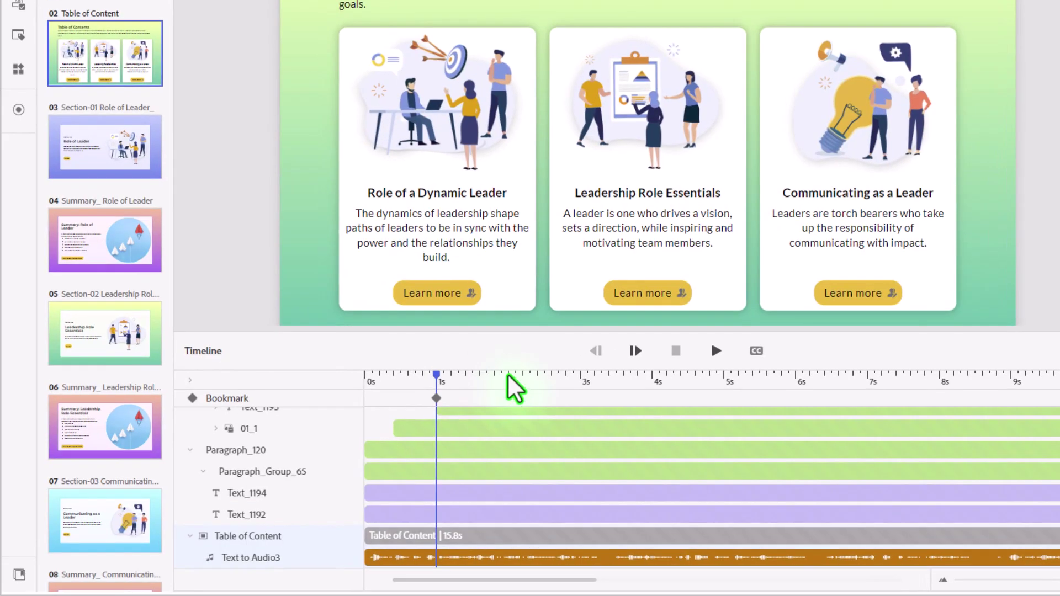
# Add a bookmark named ResumeAudio at 2s on the timeline.
pyautogui.click(508, 374)
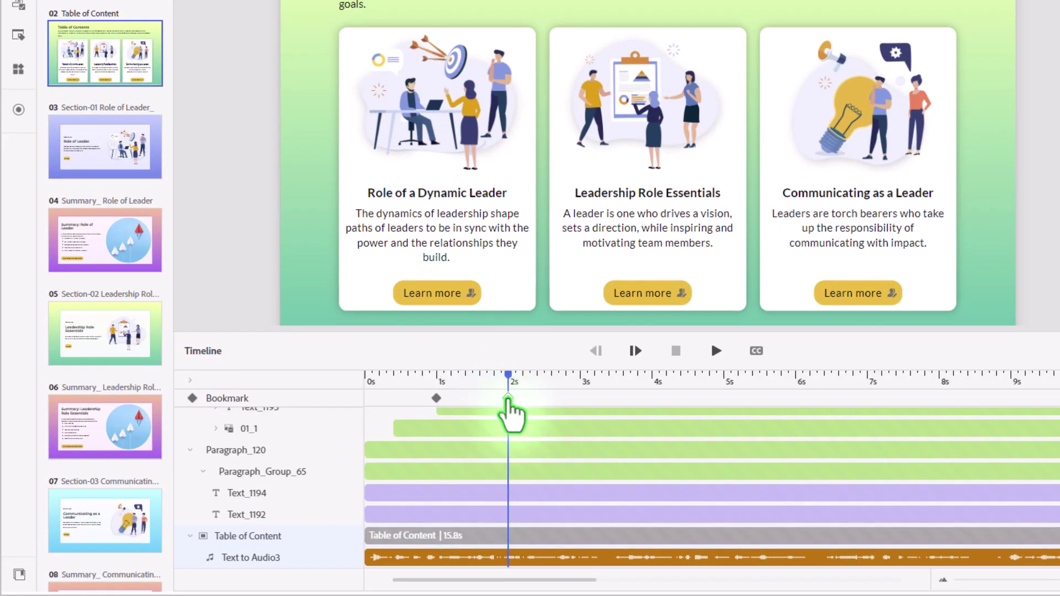
pyautogui.click(508, 397)
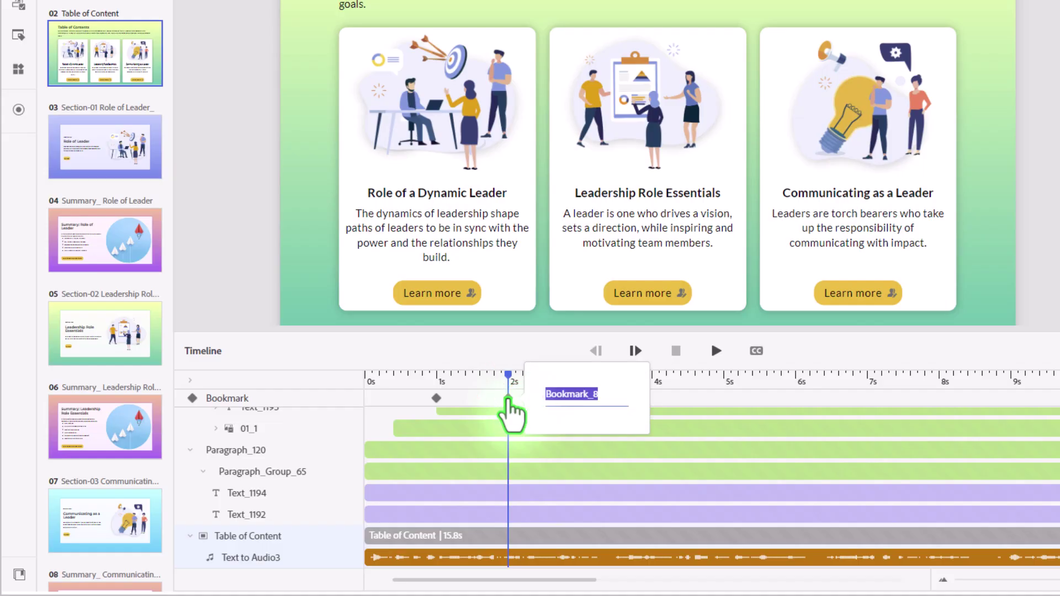
pyautogui.write('ResumeAudio')
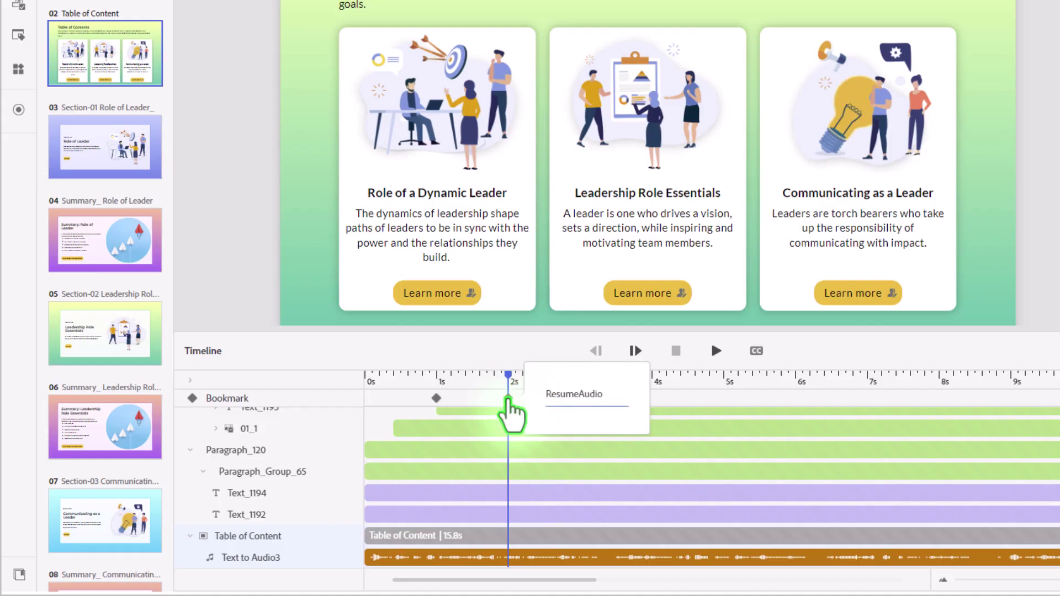
pyautogui.press('Return')
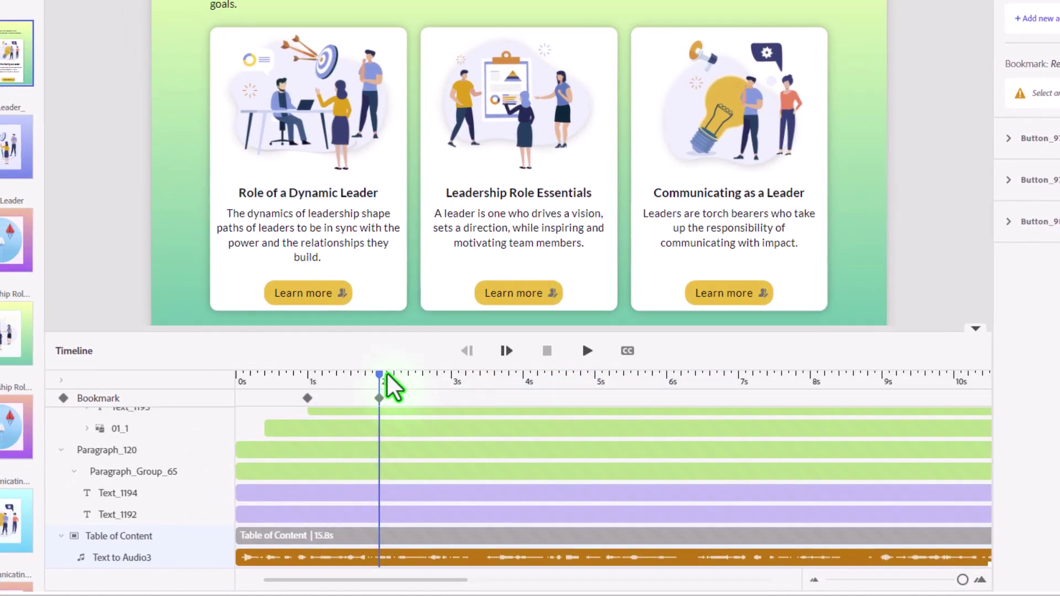
# Make the Text to Audio3 narration start at 2s with Start Audio from Playhead Position.
pyautogui.click(386, 376)
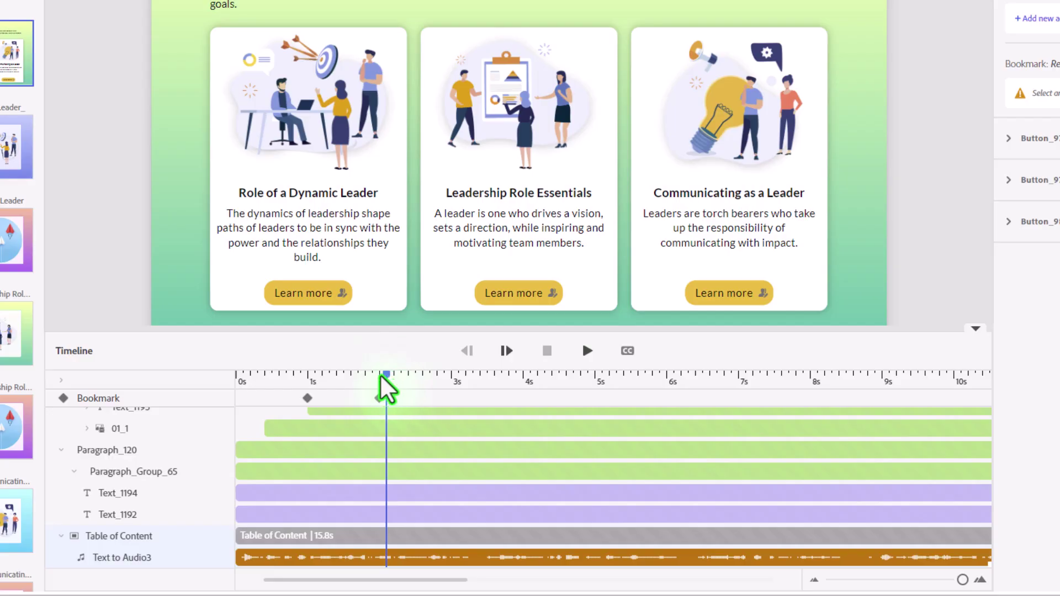
pyautogui.rightClick(405, 556)
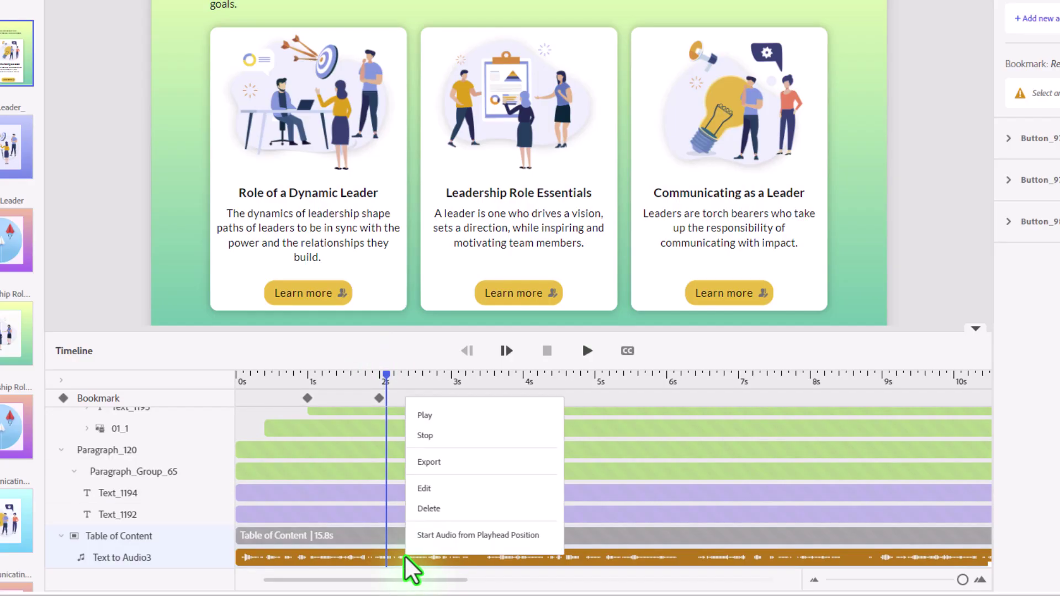
pyautogui.click(425, 536)
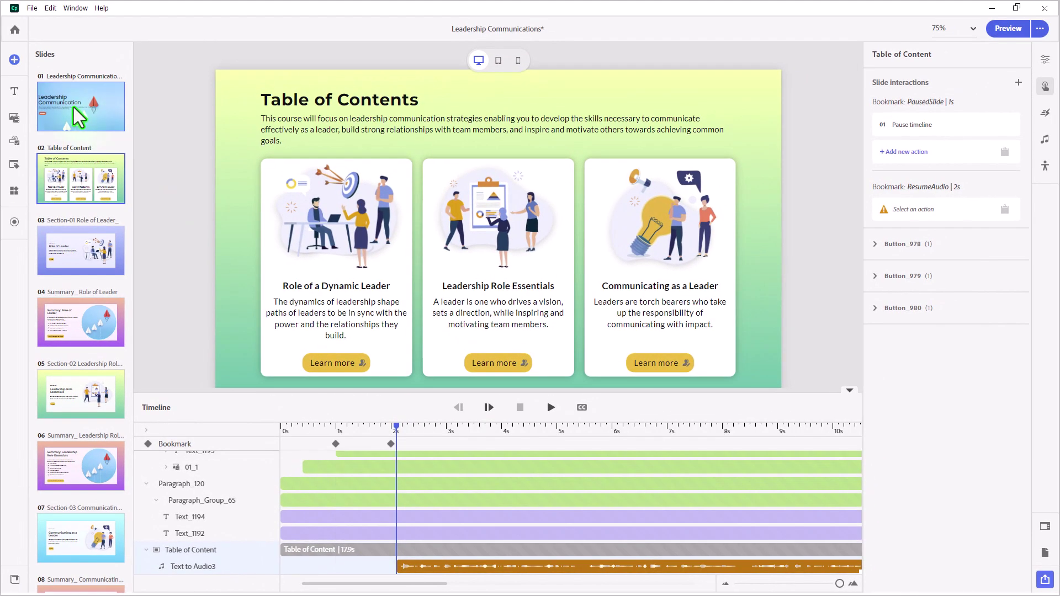
# Change slide 01's START button Click/Tap action to Jump to Bookmark ResumeAudio.
pyautogui.click(77, 116)
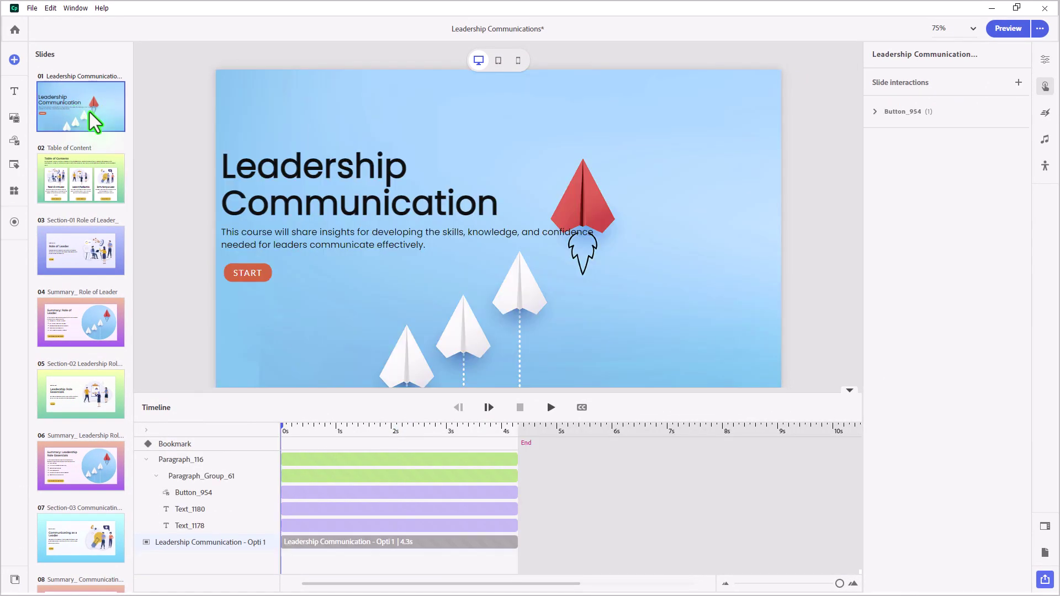
pyautogui.click(261, 280)
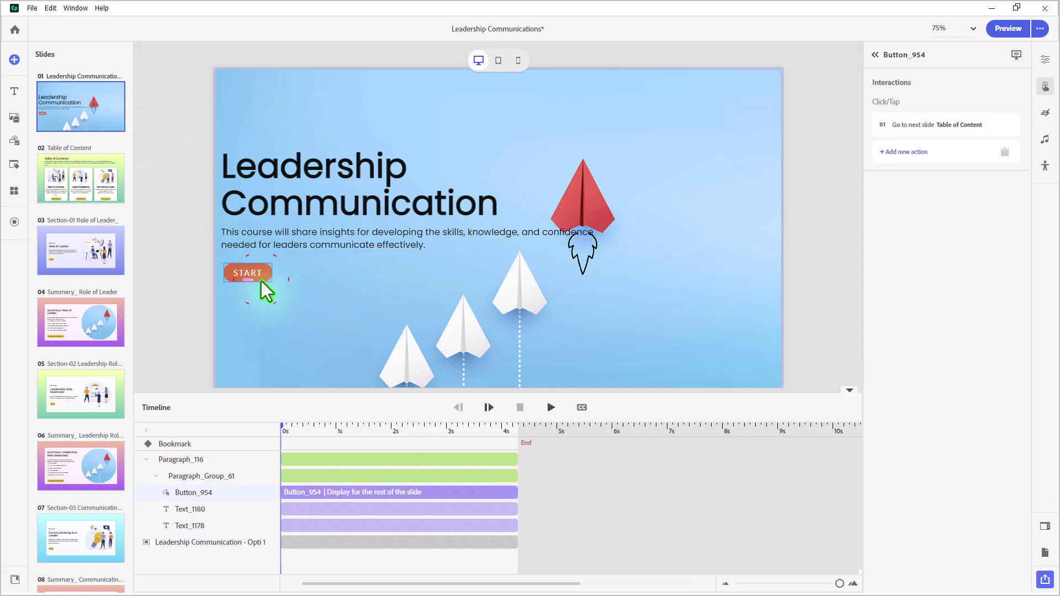
pyautogui.click(950, 132)
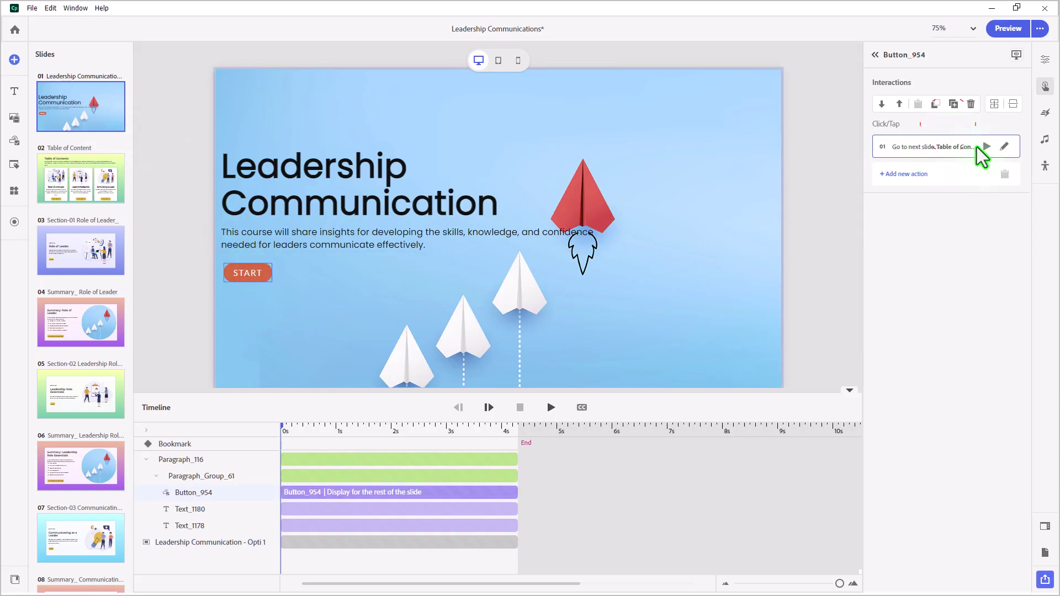
pyautogui.click(1005, 146)
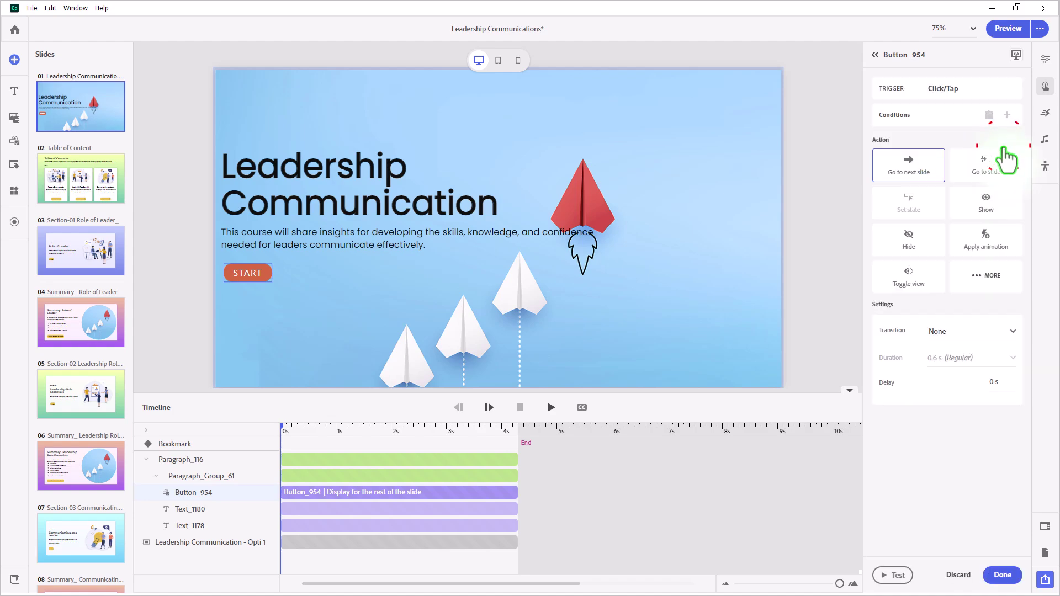
pyautogui.click(991, 278)
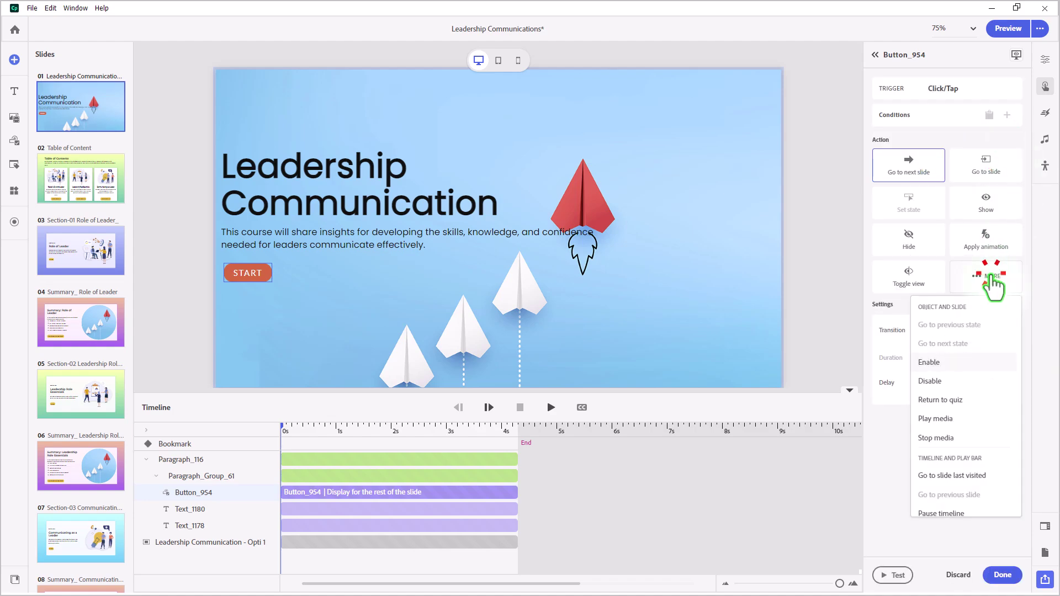
pyautogui.scroll(-5, 991, 408)
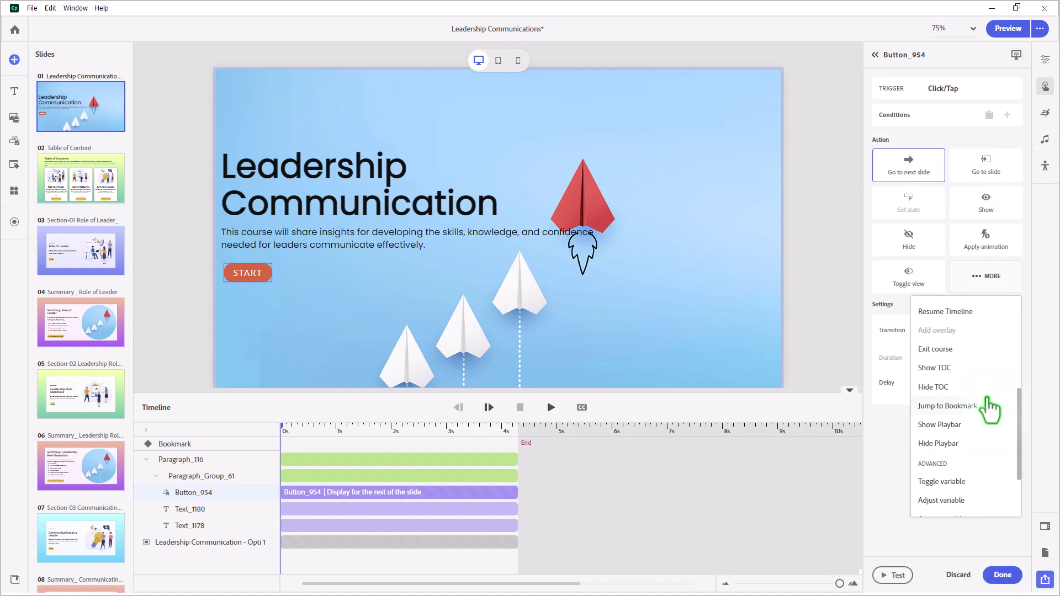
pyautogui.click(959, 406)
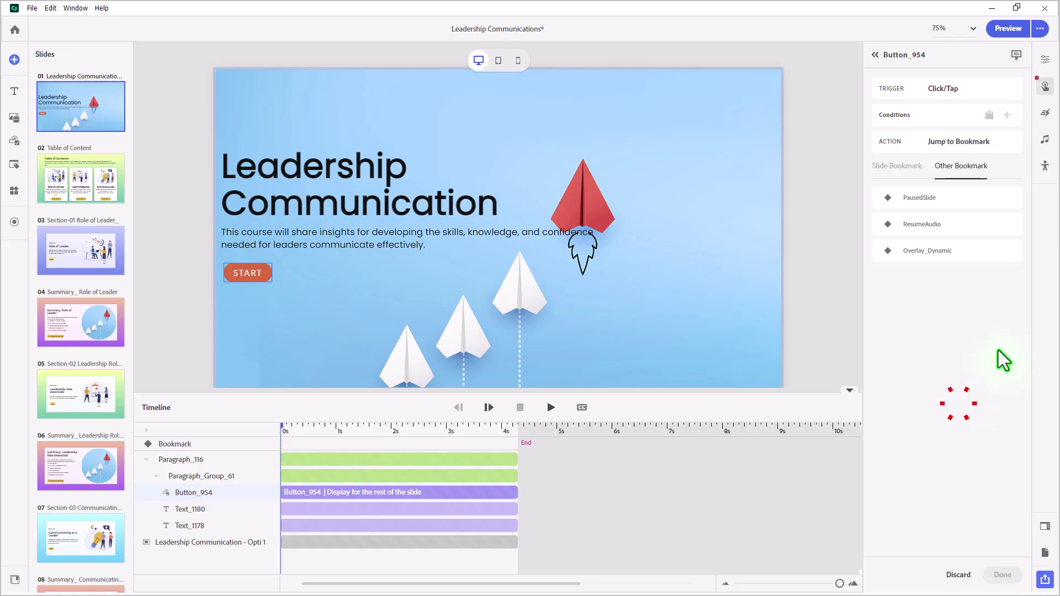
pyautogui.click(938, 225)
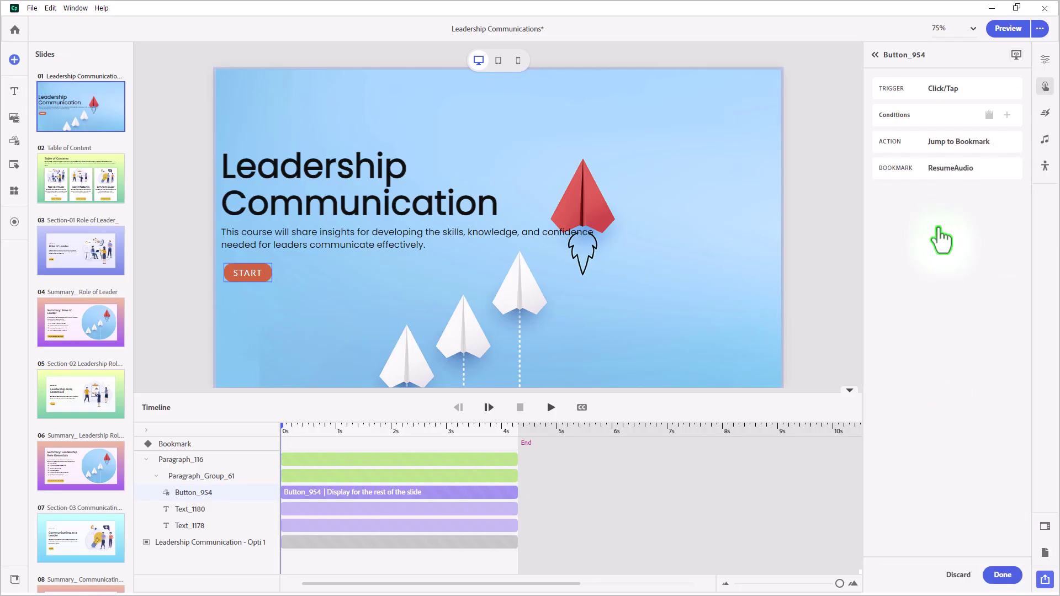
pyautogui.click(1002, 576)
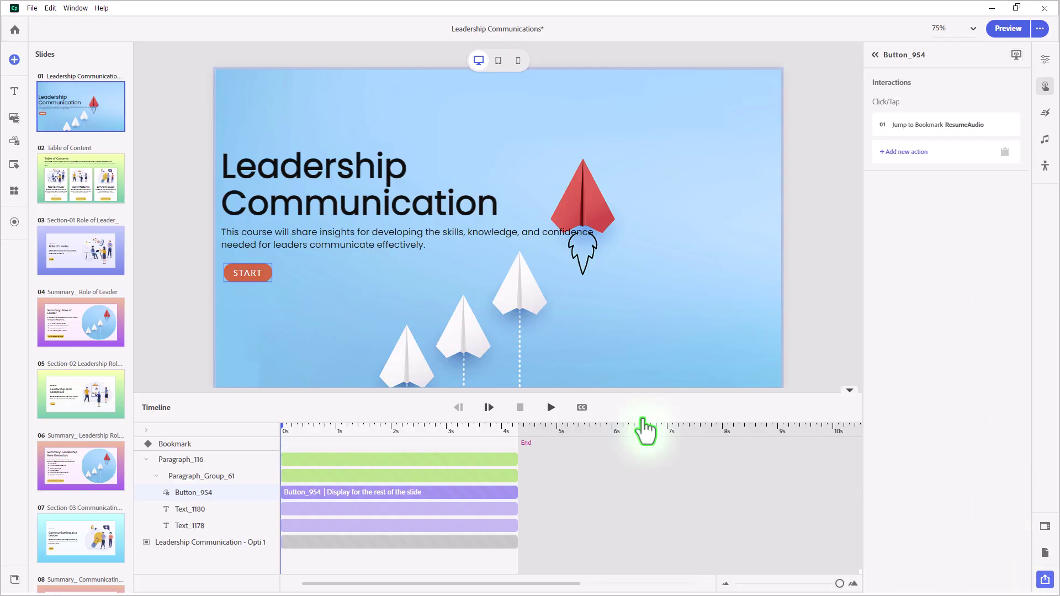
# Open slide 03, Section-01 Role of Leader_, from the Slides panel.
pyautogui.press('pagedown')
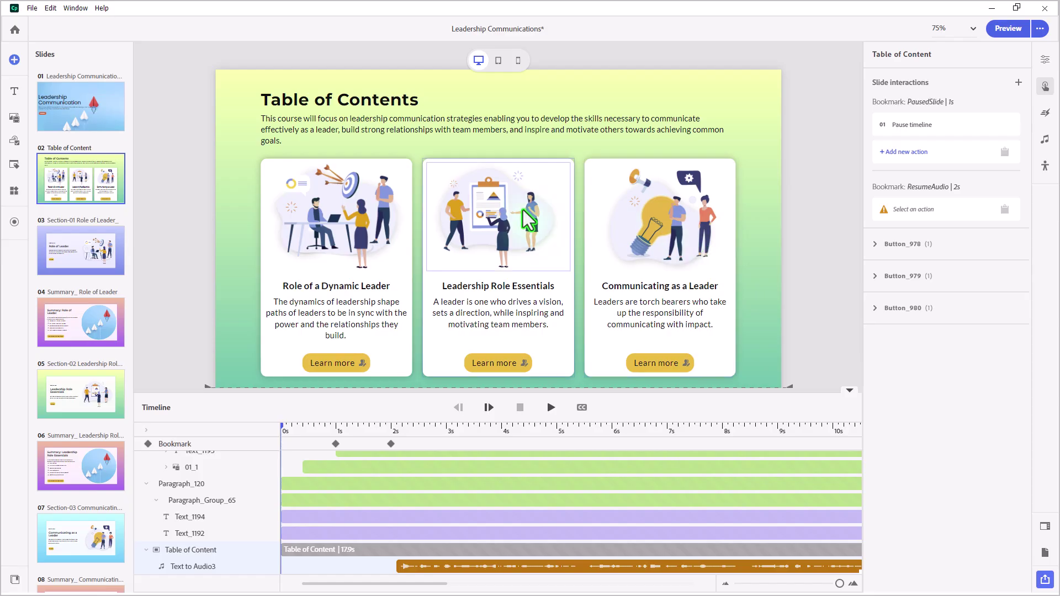
pyautogui.click(72, 258)
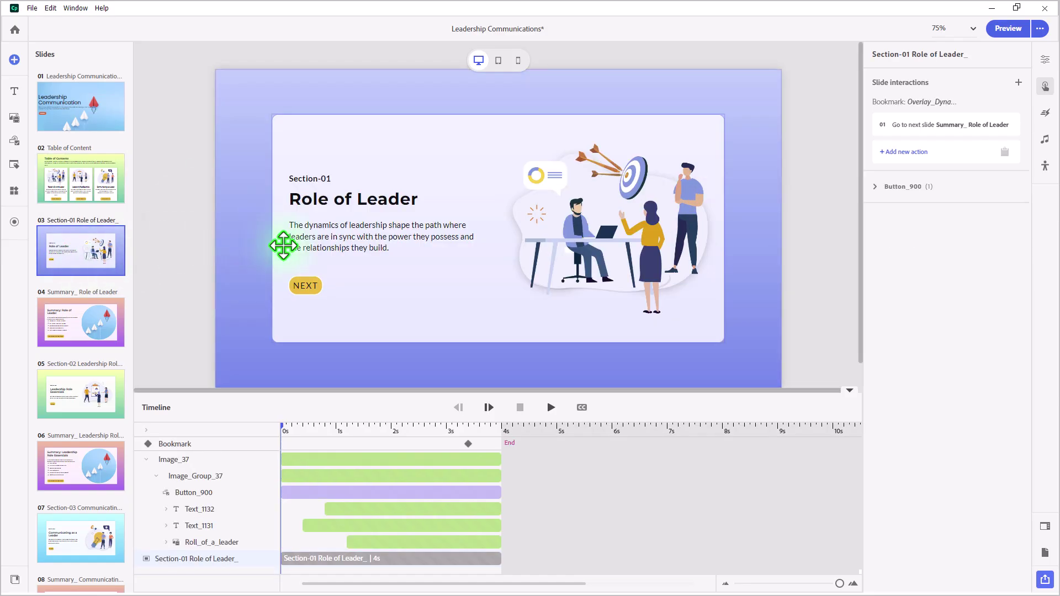
# Set slide 04's Back to Table of Contents button to Jump to Bookmark PausedSlide.
pyautogui.click(303, 287)
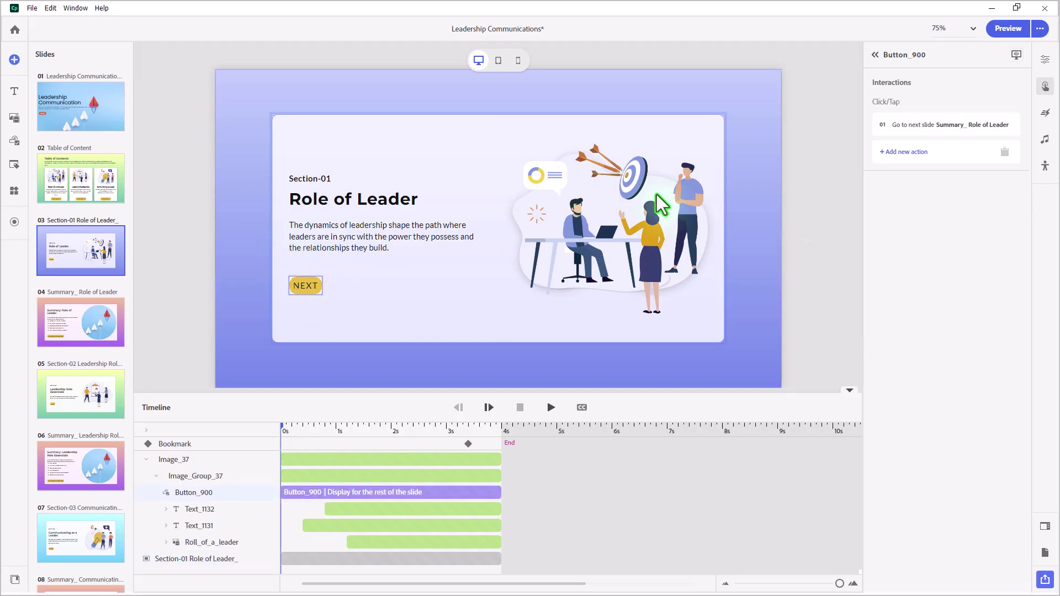
pyautogui.click(88, 331)
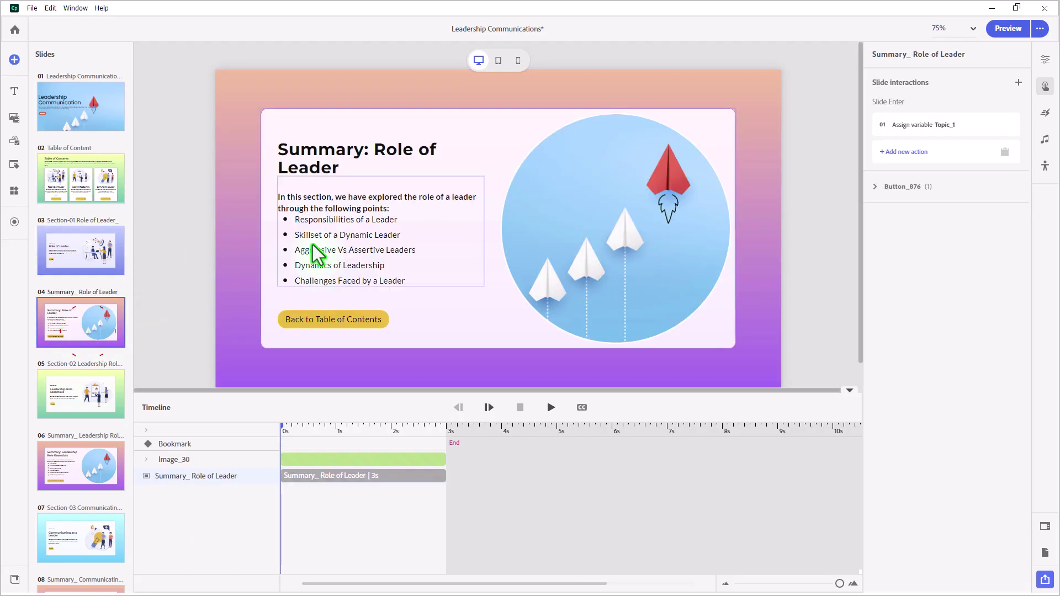
pyautogui.click(348, 326)
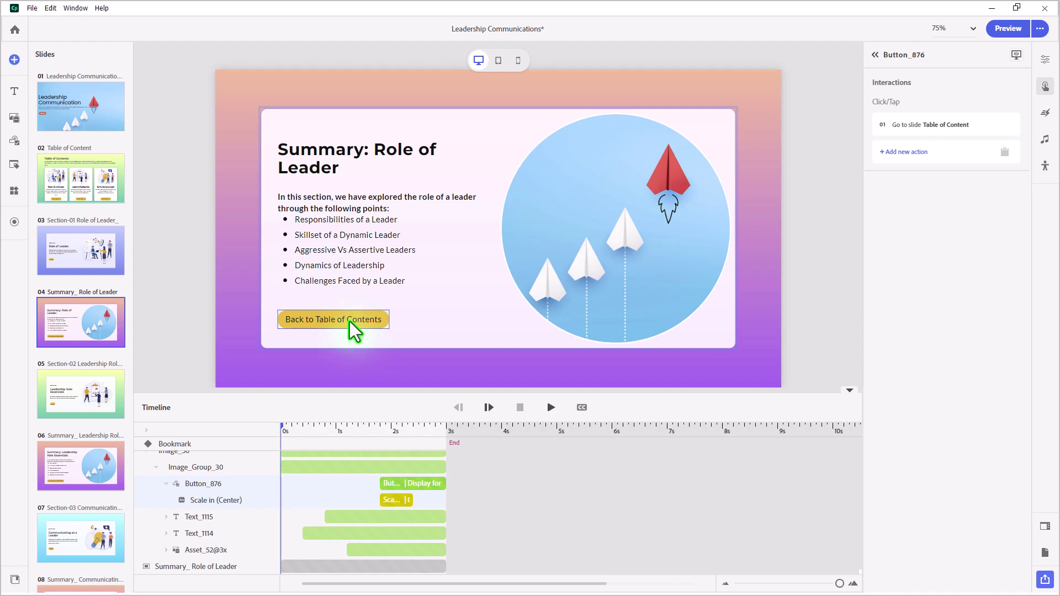
pyautogui.moveTo(1000, 135)
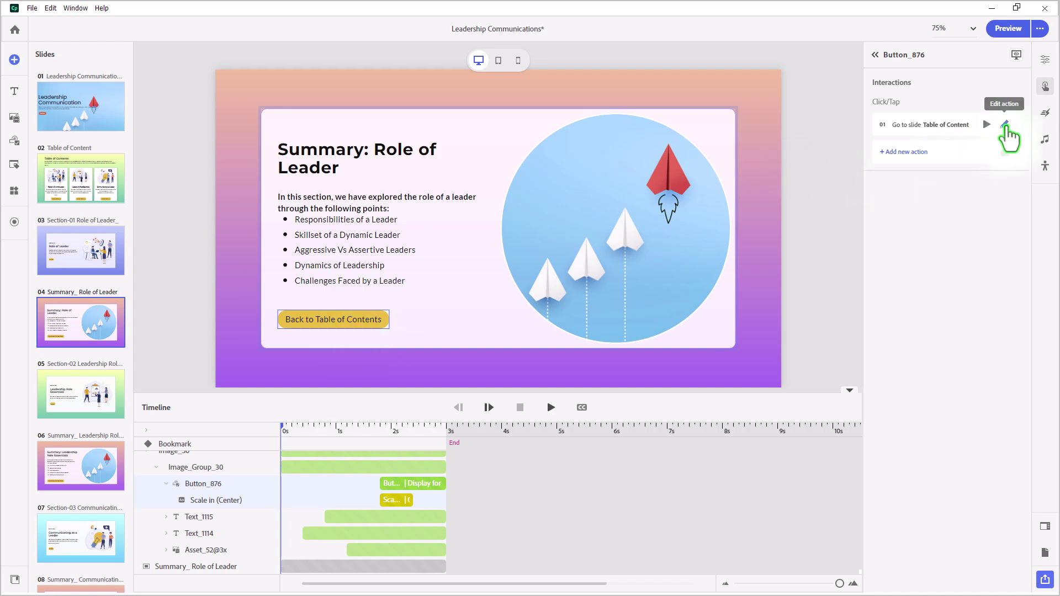
pyautogui.click(1004, 124)
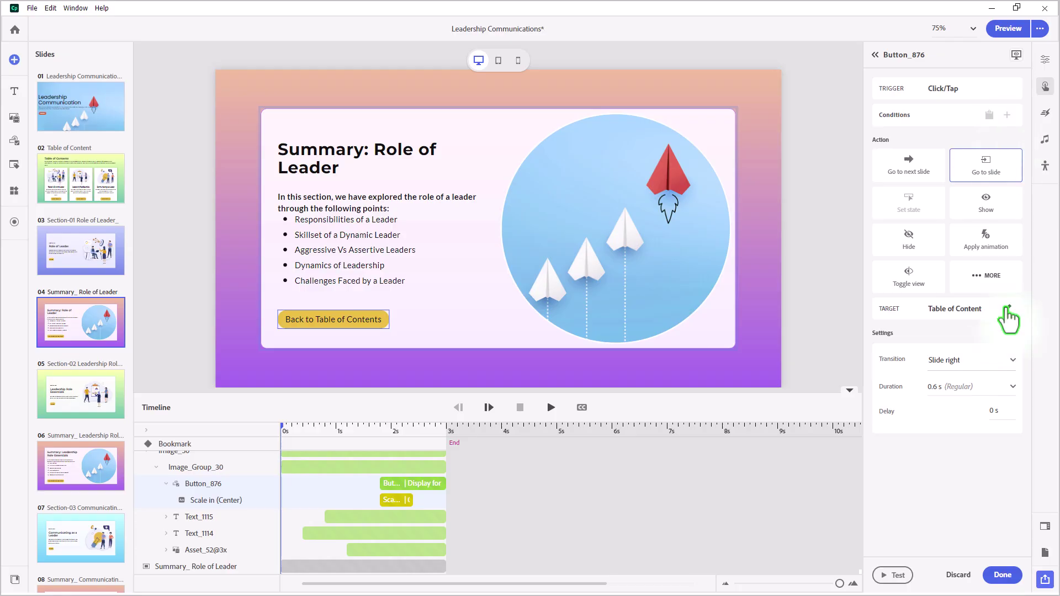
pyautogui.click(982, 282)
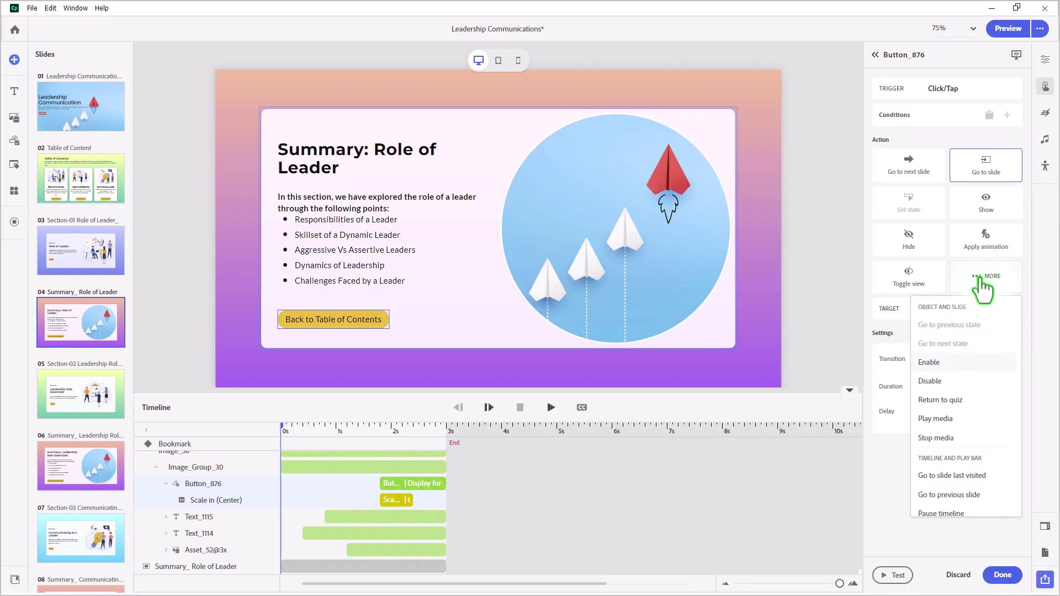
pyautogui.scroll(-5, 983, 354)
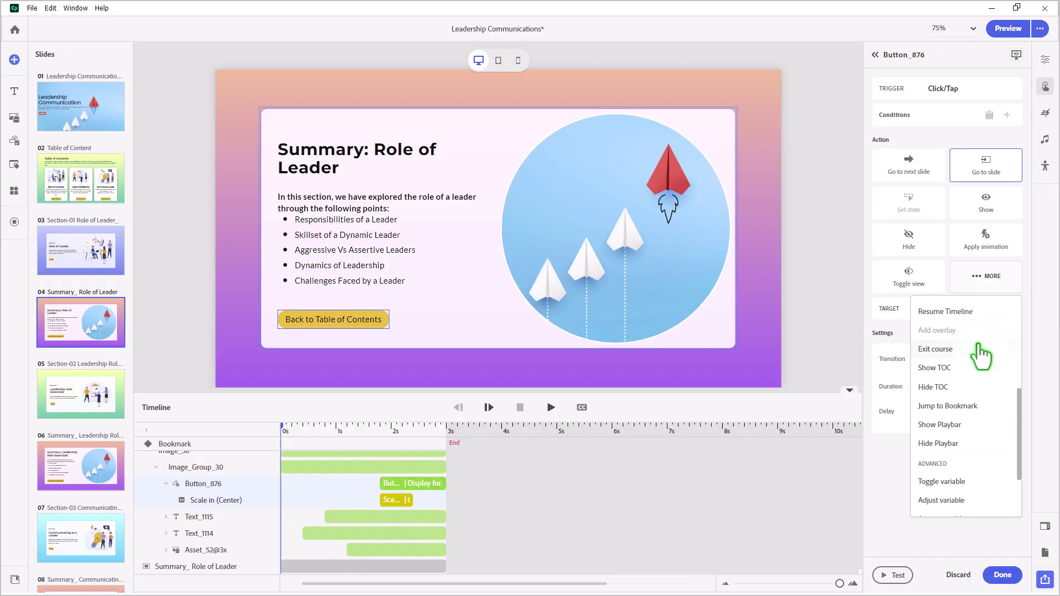
pyautogui.click(964, 408)
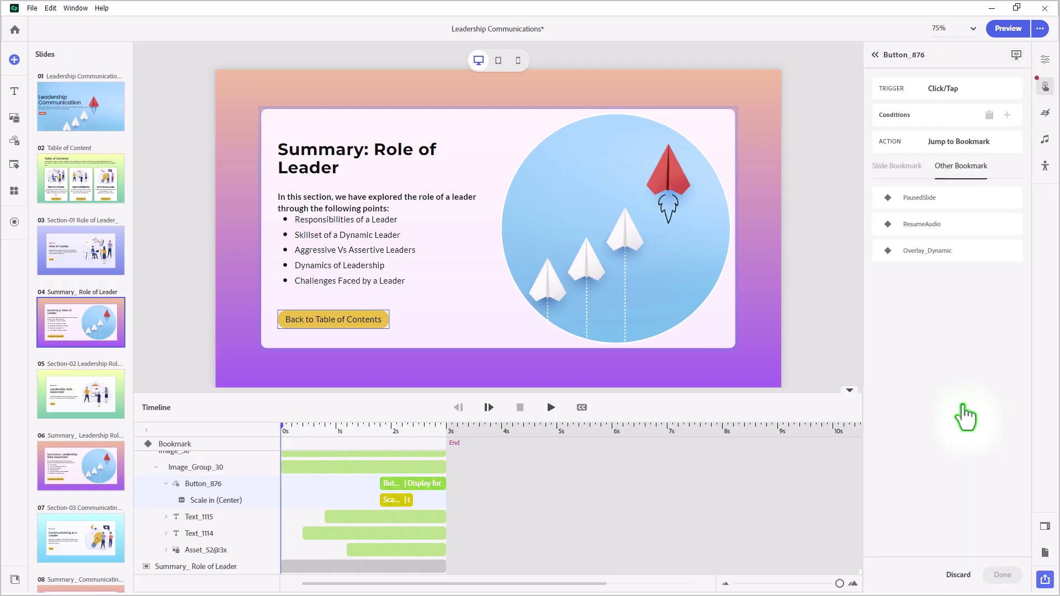
pyautogui.click(921, 198)
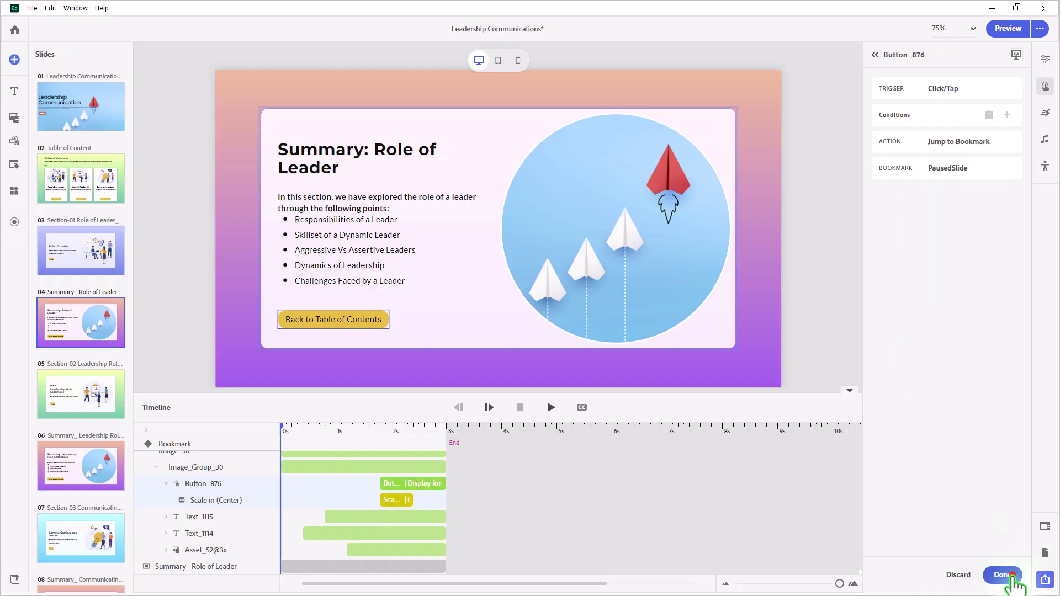
pyautogui.click(1010, 563)
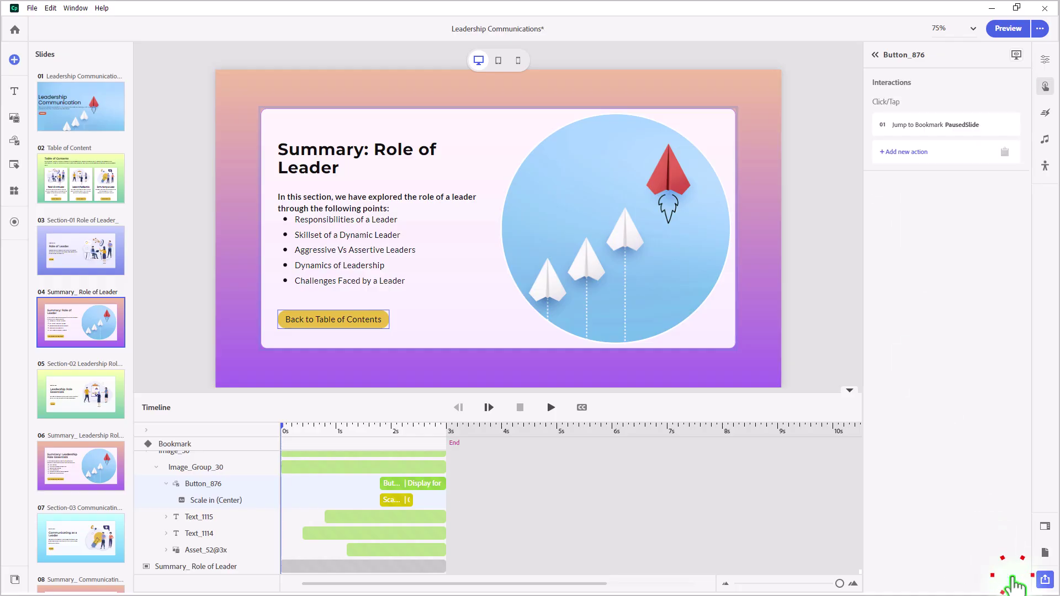
# Set slide 06's Button_885 action to Jump to Bookmark PausedSlide.
pyautogui.click(88, 468)
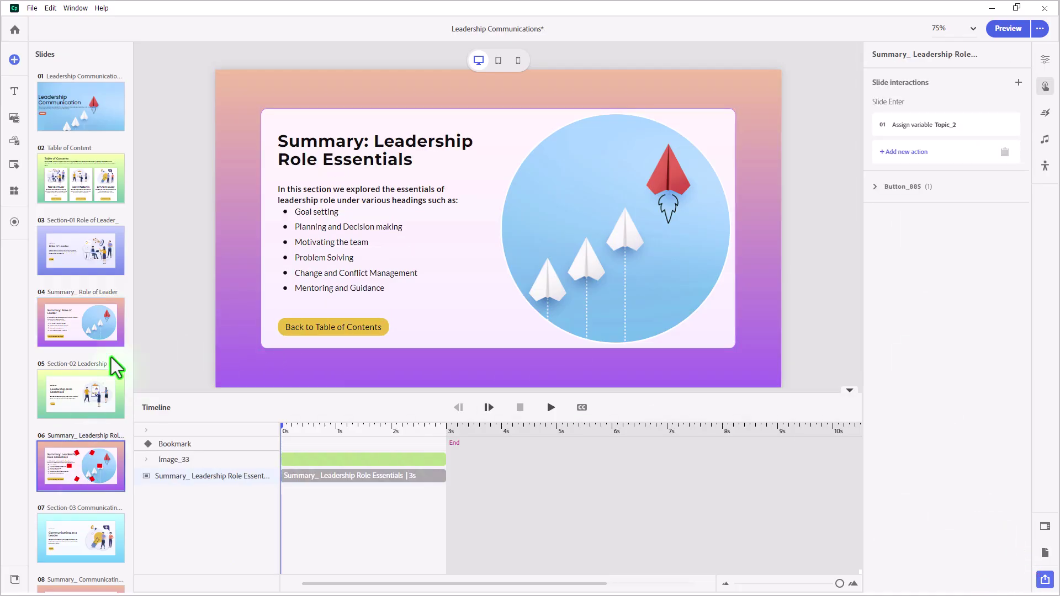
pyautogui.click(344, 326)
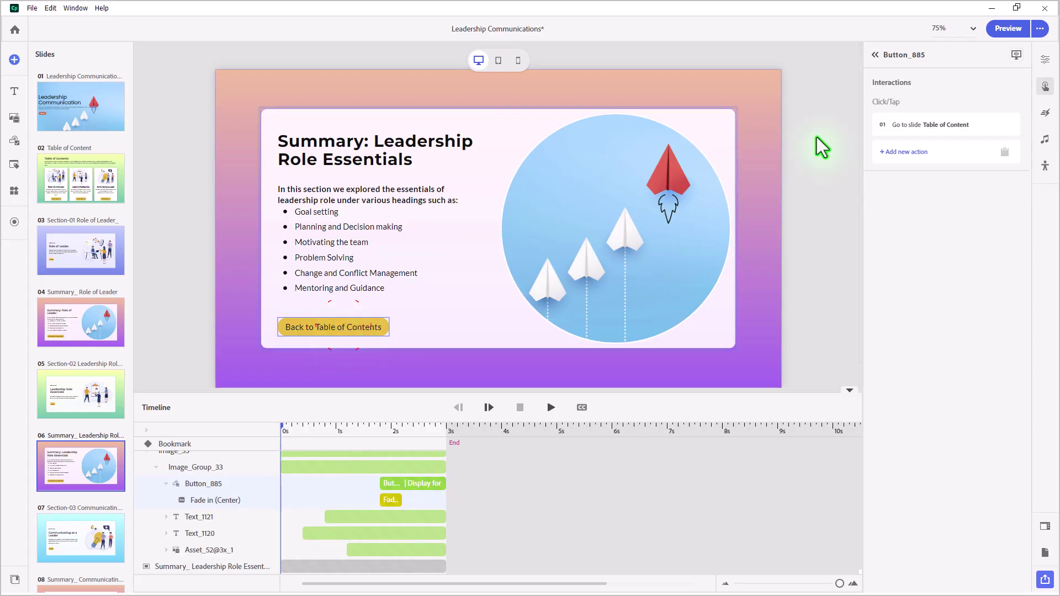
pyautogui.click(1006, 124)
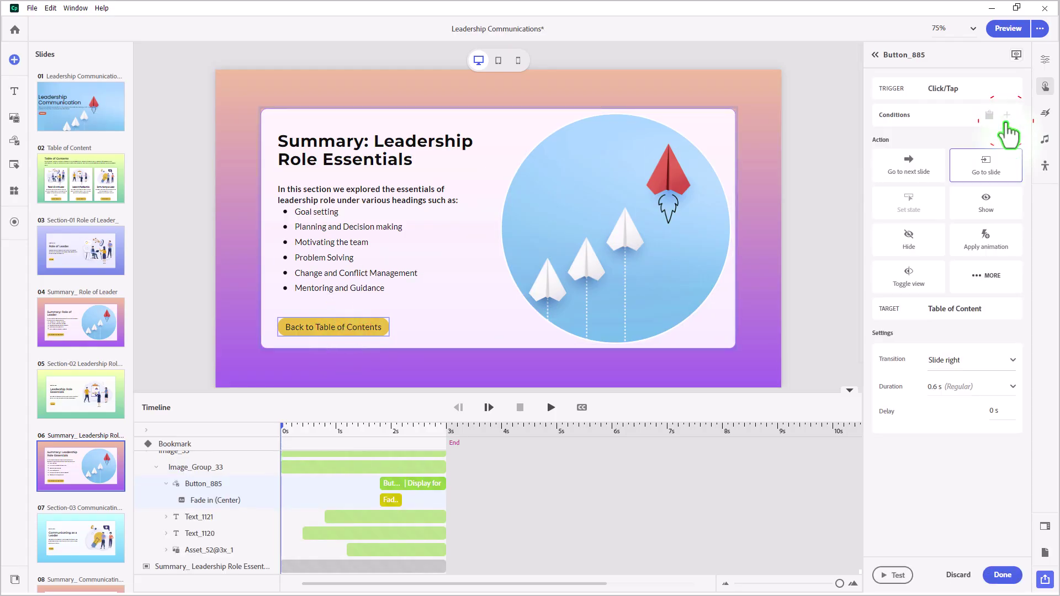
pyautogui.click(987, 276)
pyautogui.scroll(-3, 945, 450)
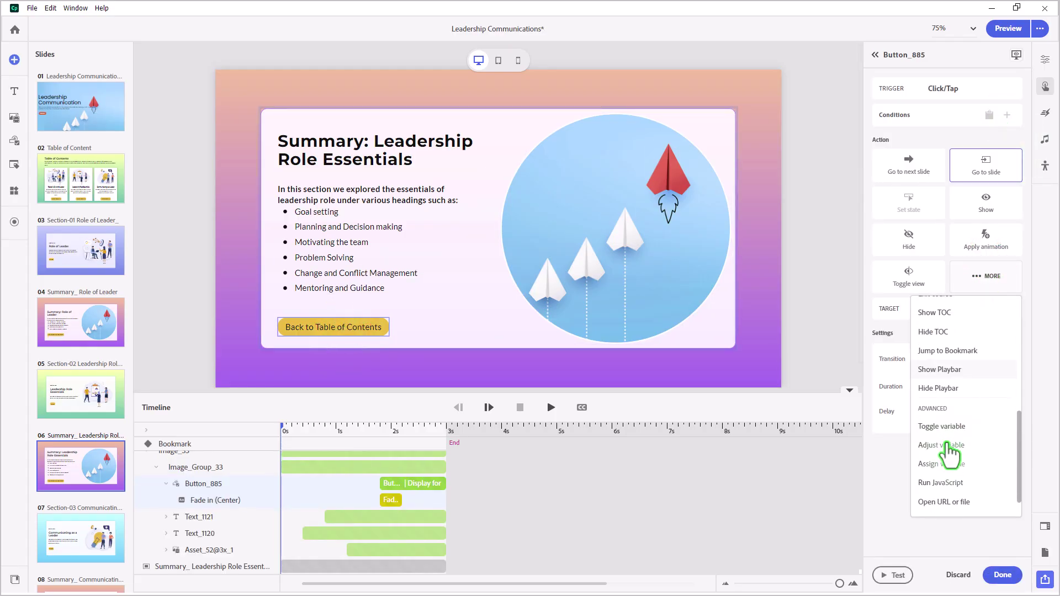
pyautogui.click(965, 355)
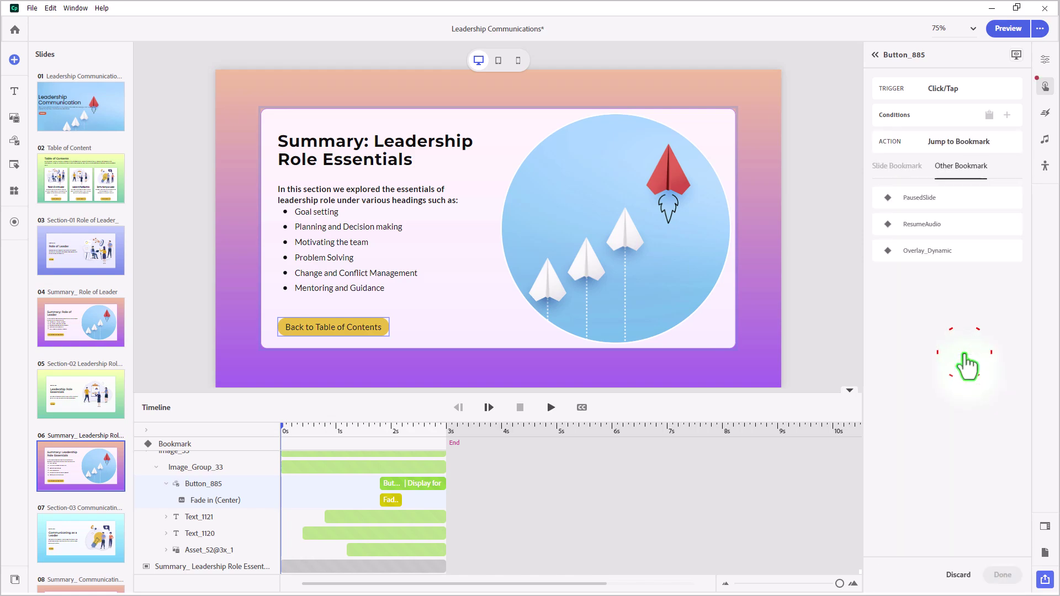
pyautogui.click(931, 197)
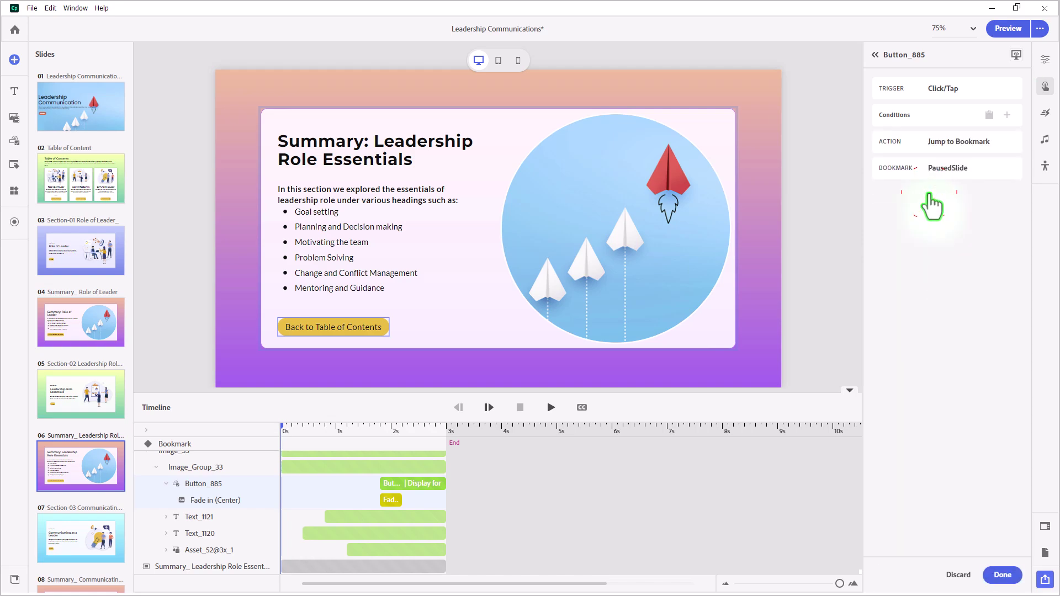
pyautogui.click(1002, 575)
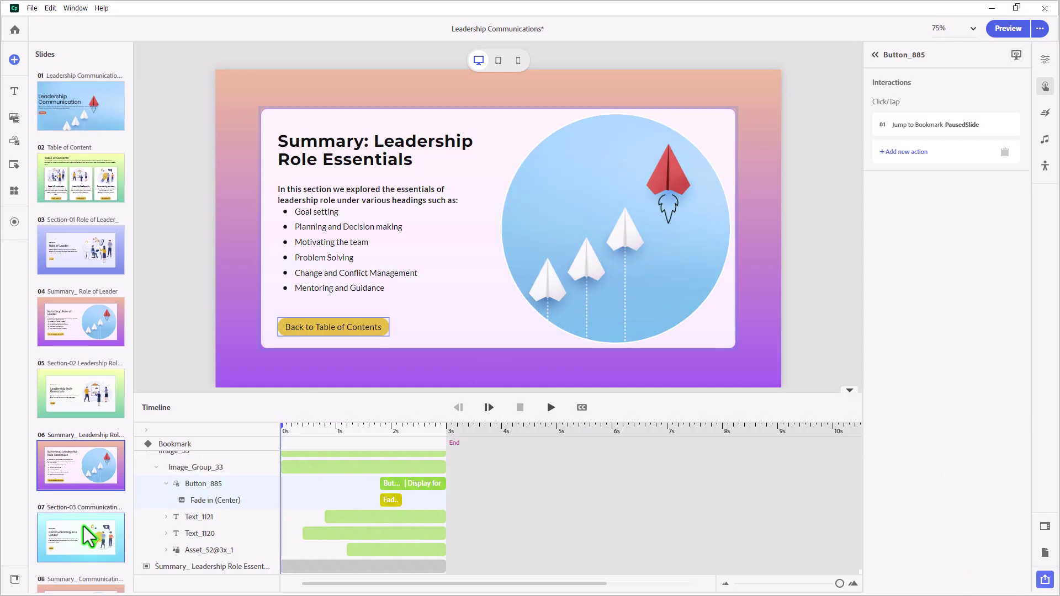
pyautogui.scroll(-3, 86, 530)
# Replace slide 08's Slide Enter Assign Topic_3 action with Jump to Bookmark PausedSlide.
pyautogui.click(75, 515)
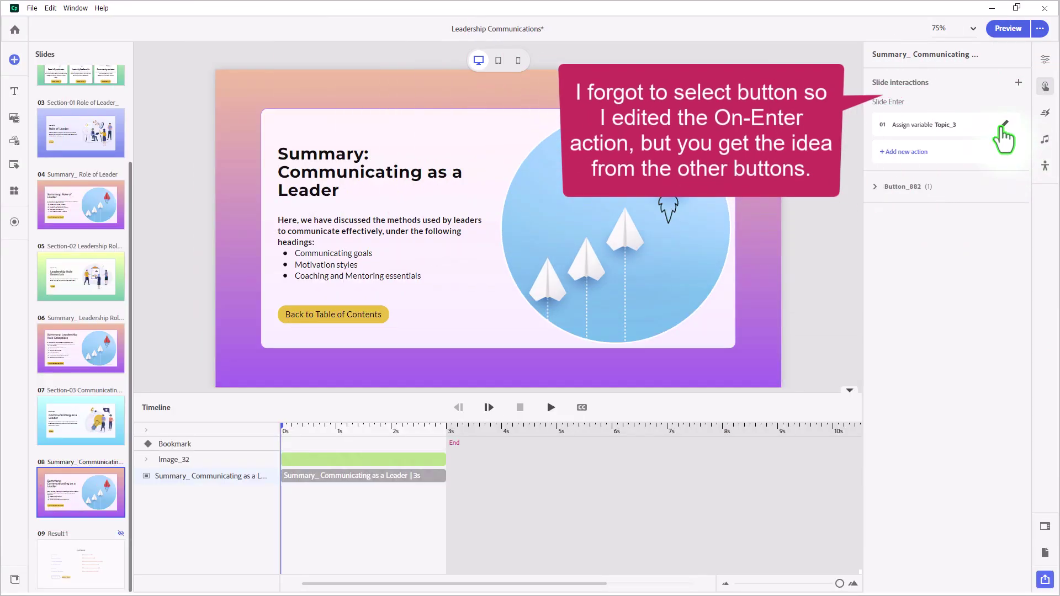
pyautogui.click(1003, 125)
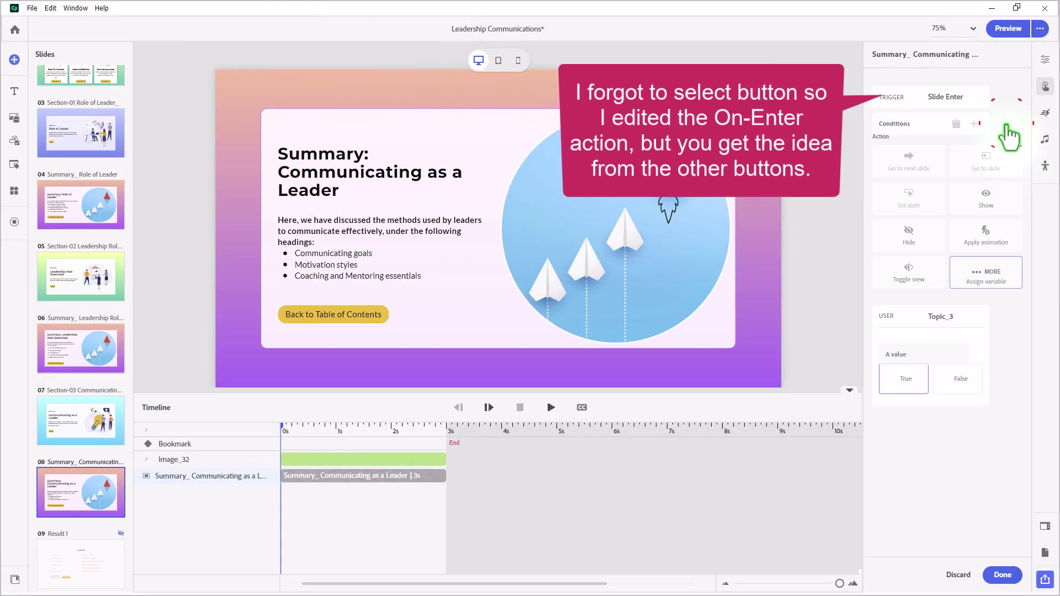
pyautogui.click(991, 284)
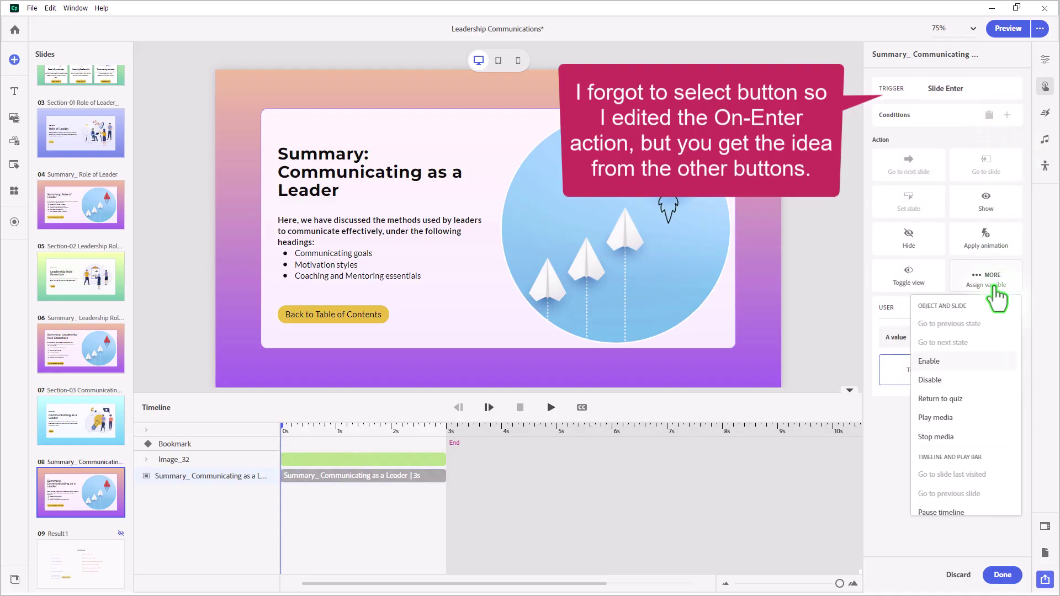
pyautogui.scroll(-5, 991, 387)
pyautogui.click(977, 401)
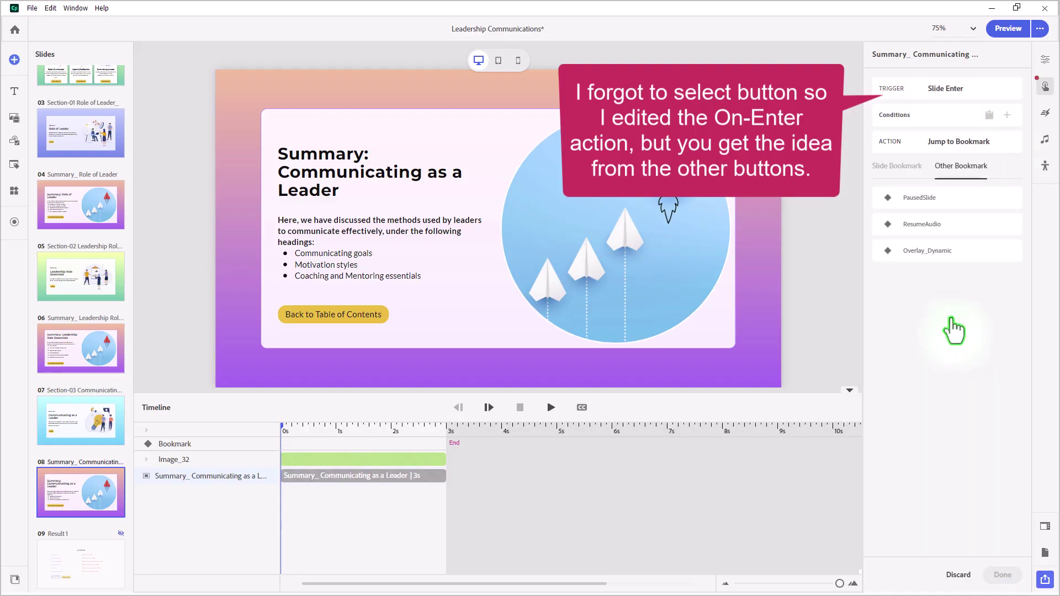
pyautogui.click(928, 200)
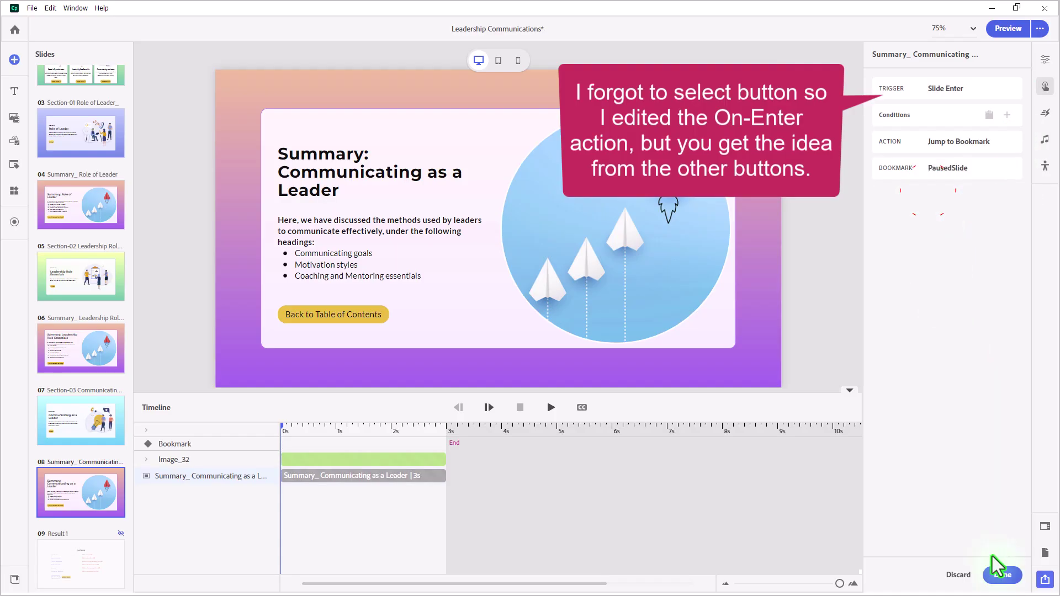
pyautogui.click(1002, 575)
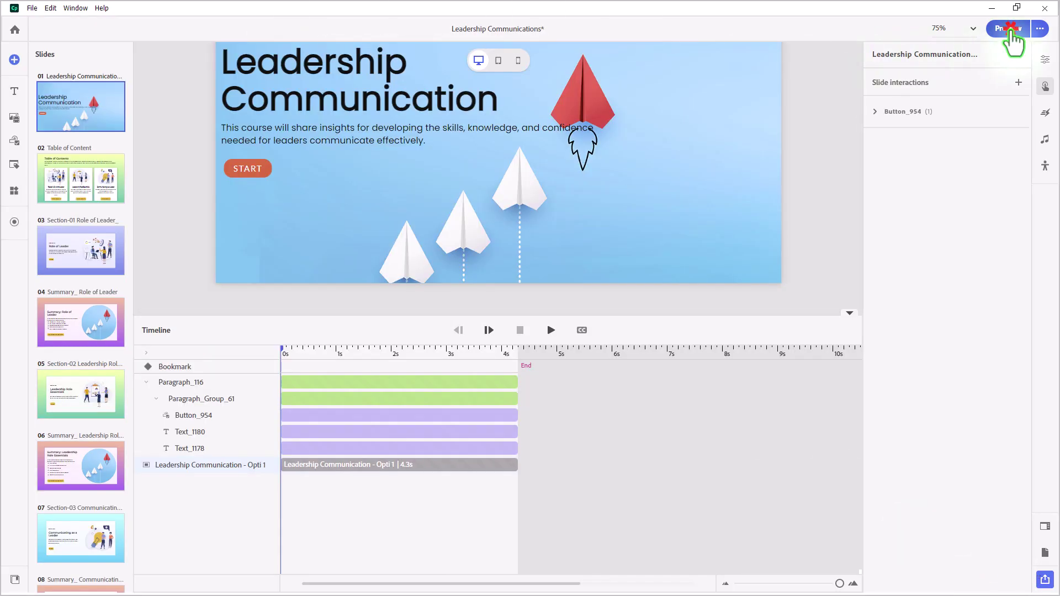
# Preview the course in Chrome and START it to reach the Table of Contents.
pyautogui.click(1011, 30)
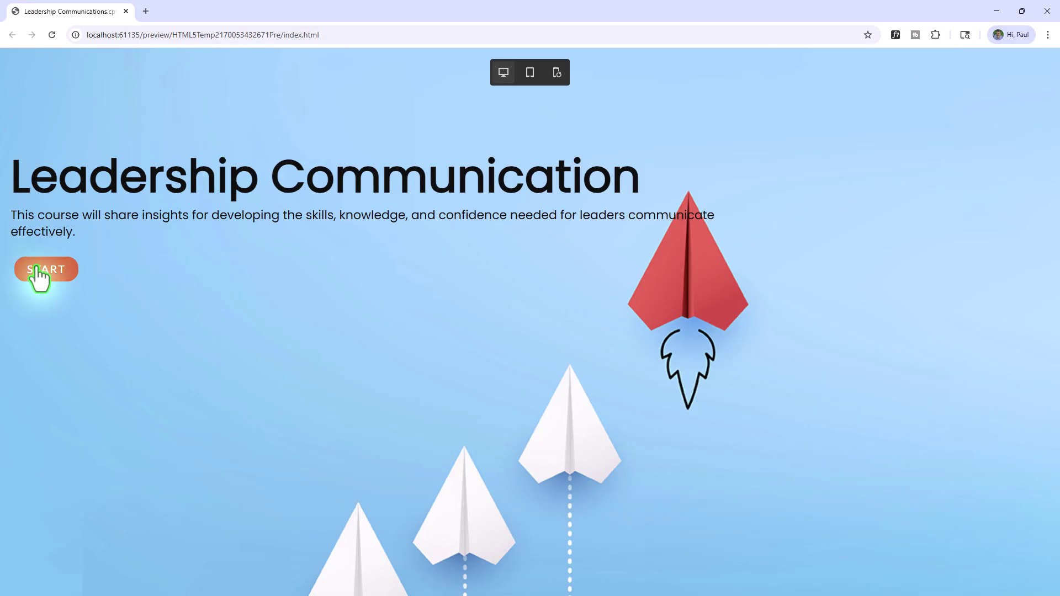
pyautogui.click(46, 269)
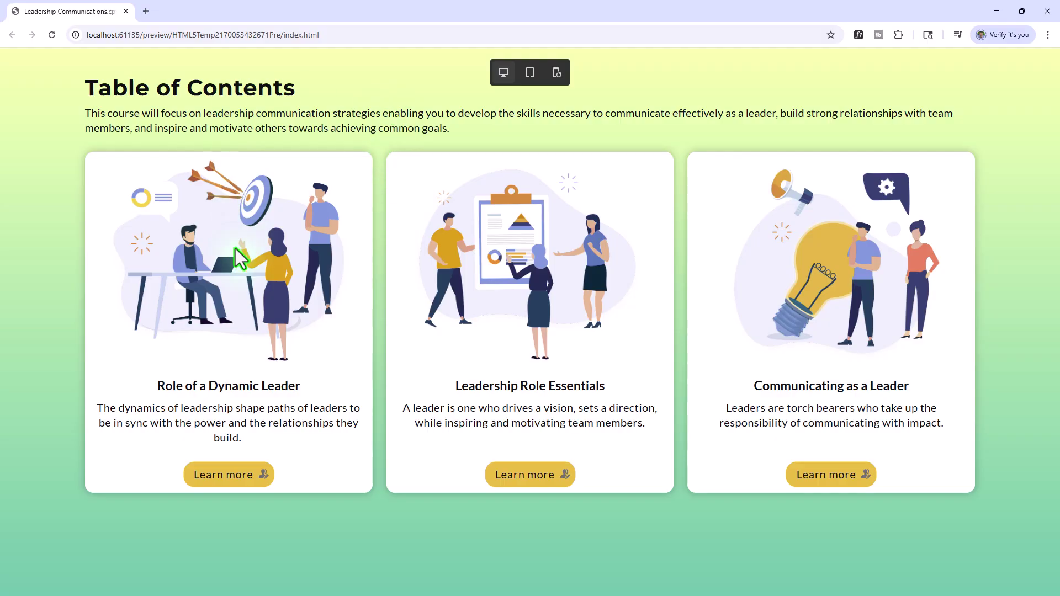
pyautogui.click(235, 477)
pyautogui.click(157, 381)
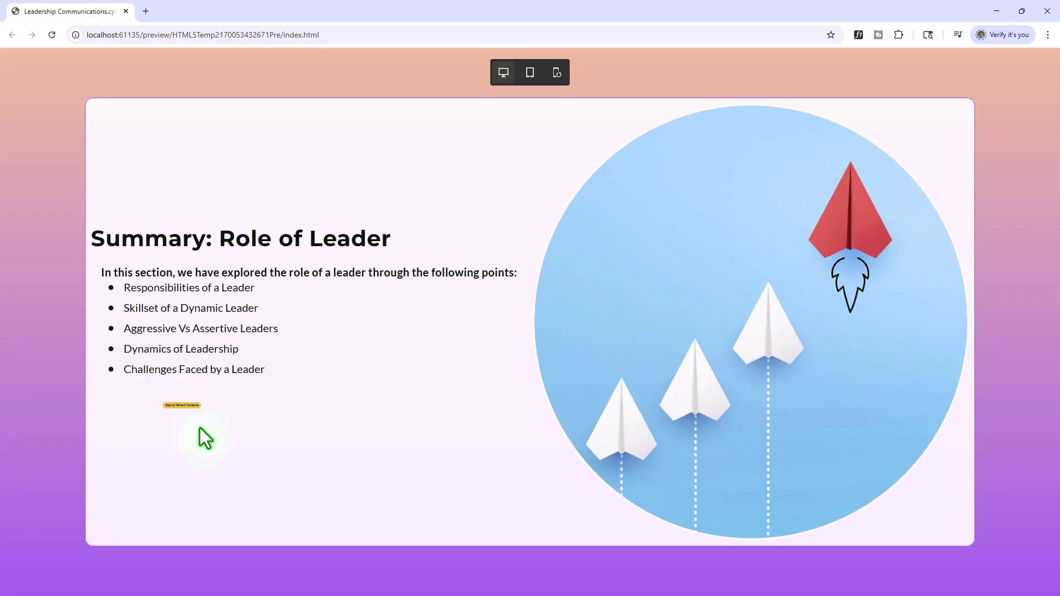
pyautogui.click(182, 409)
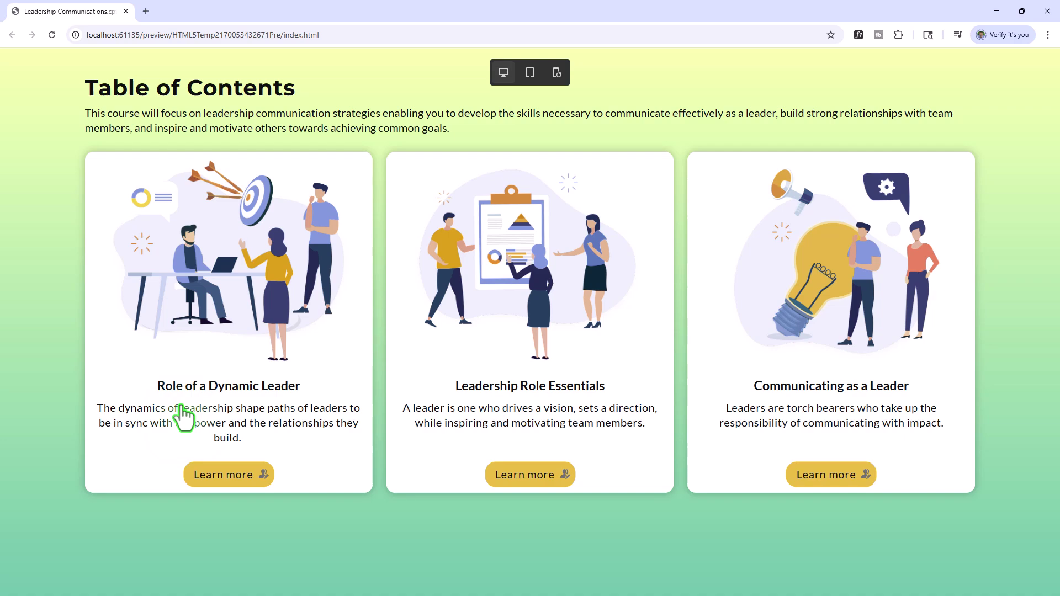
pyautogui.click(536, 479)
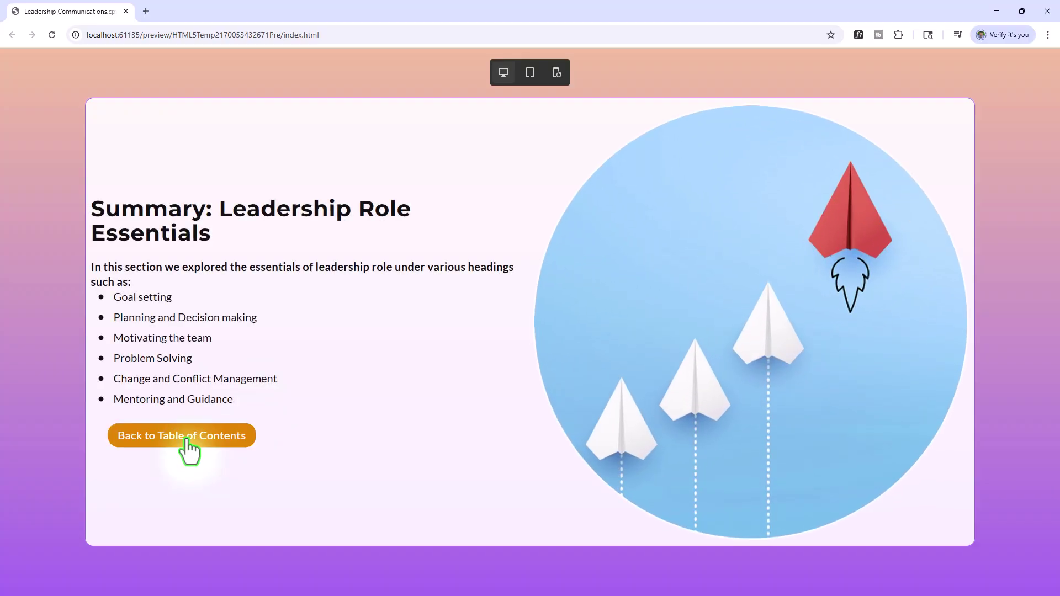
pyautogui.click(184, 436)
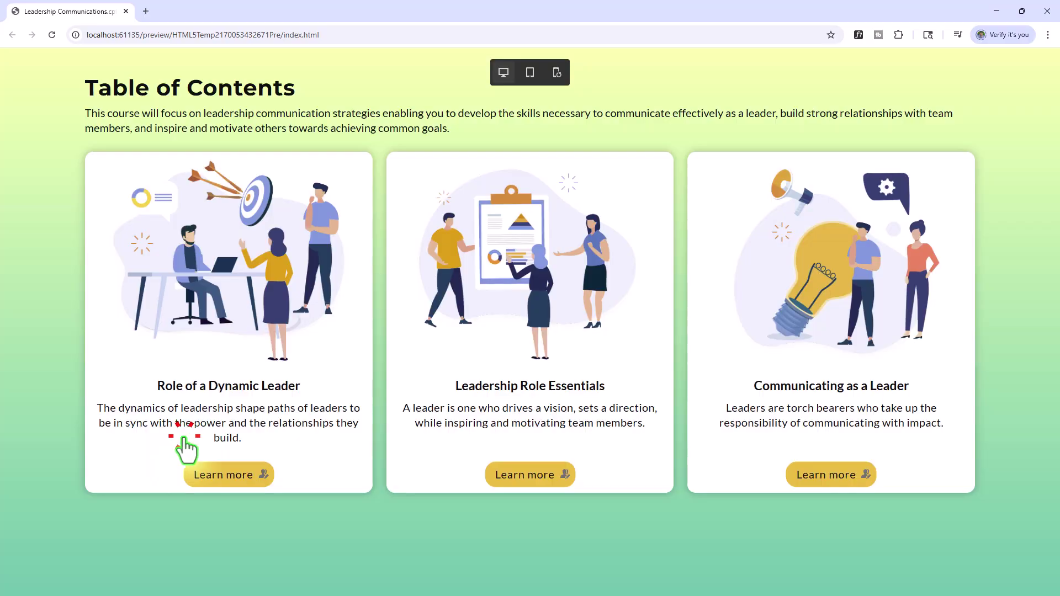
pyautogui.click(840, 475)
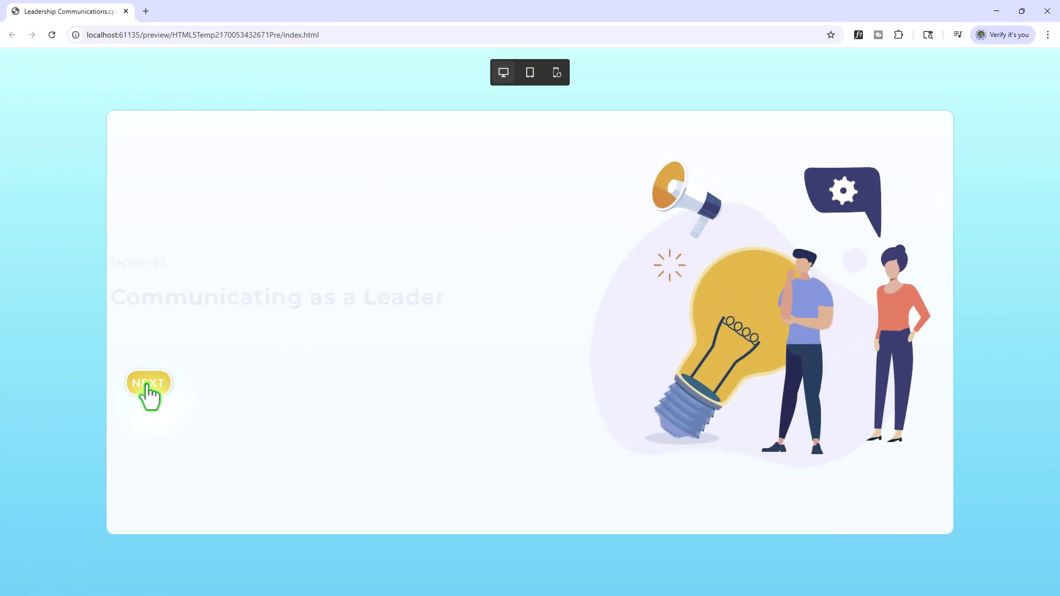
pyautogui.click(146, 383)
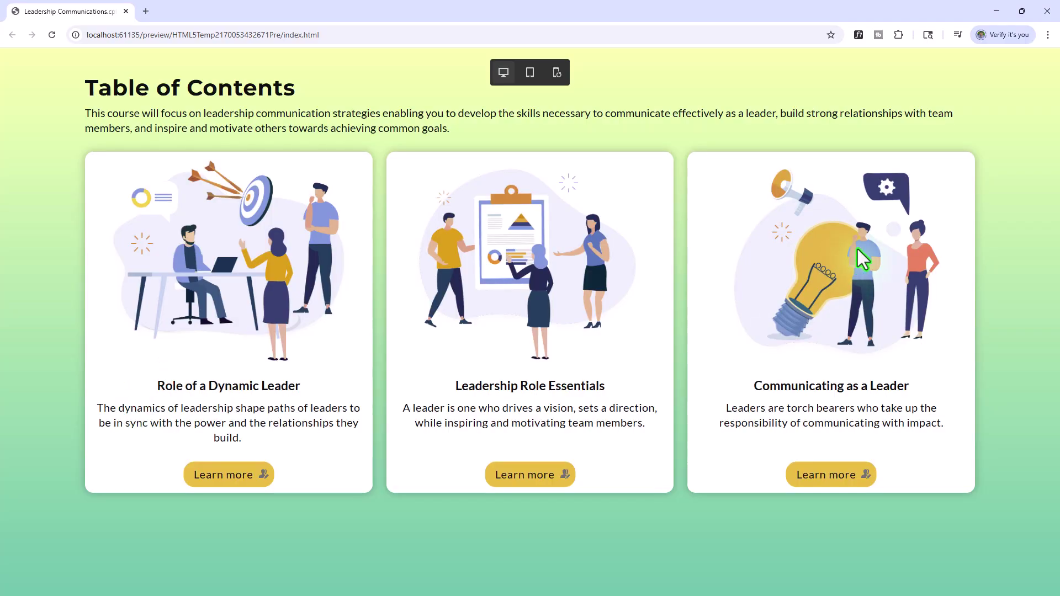